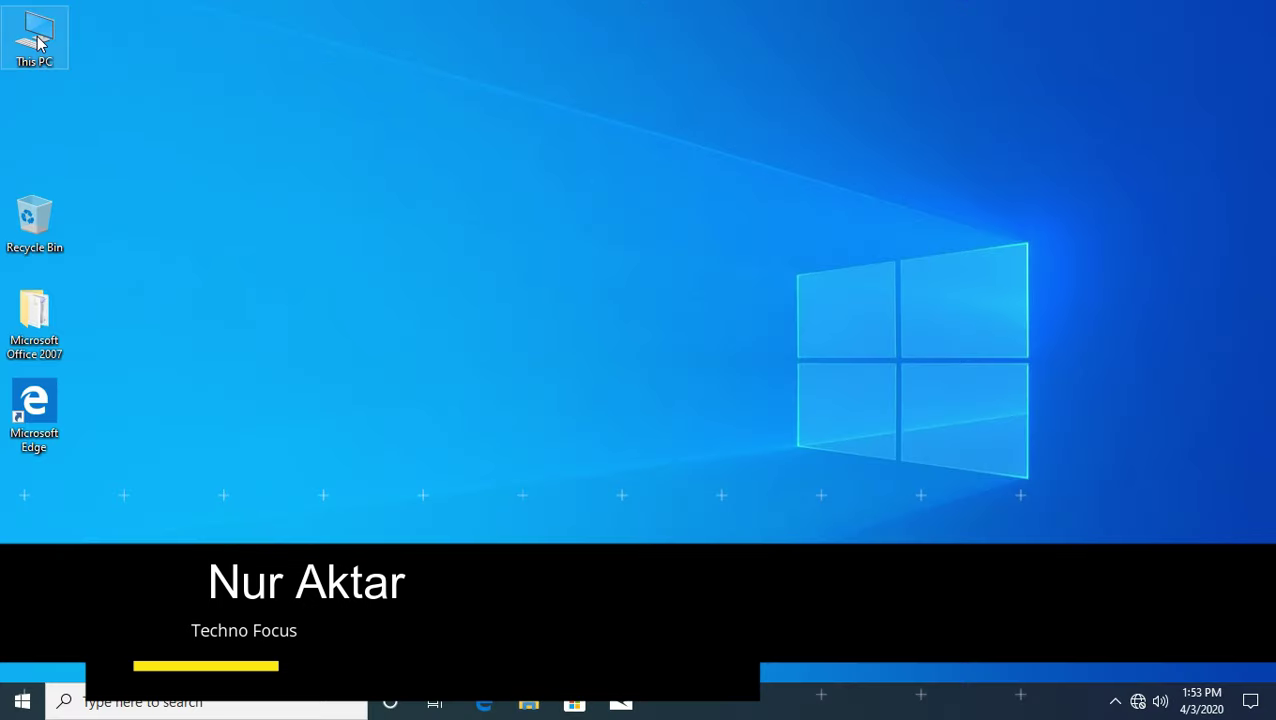
Choose Windows Boot Manager in the GRUB menu to boot into Windows 10
right_click(38, 40)
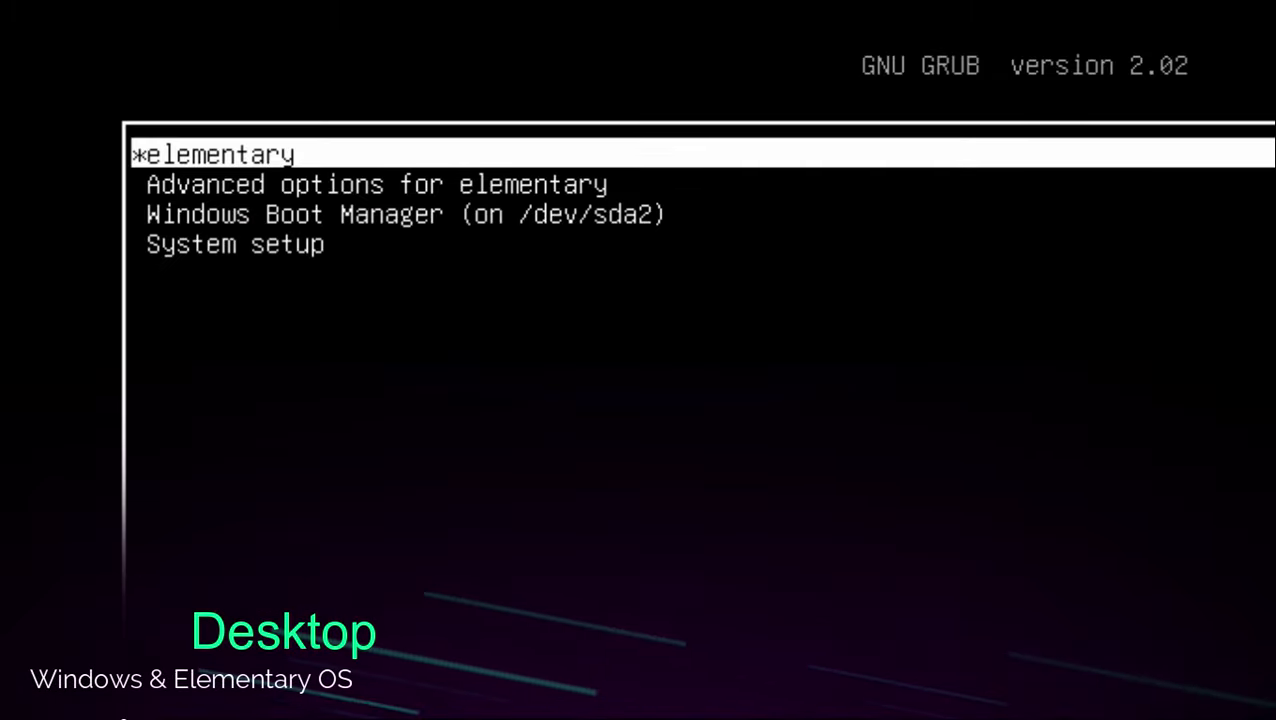
key("Down")
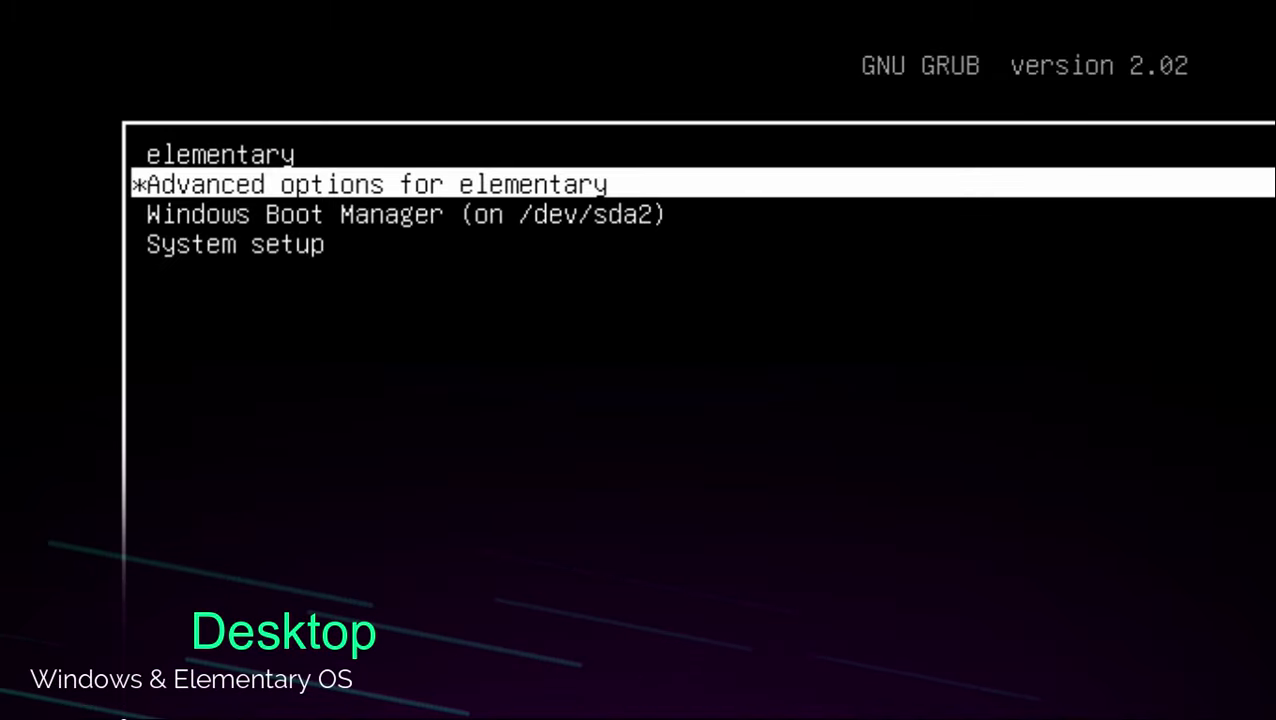
key("Down")
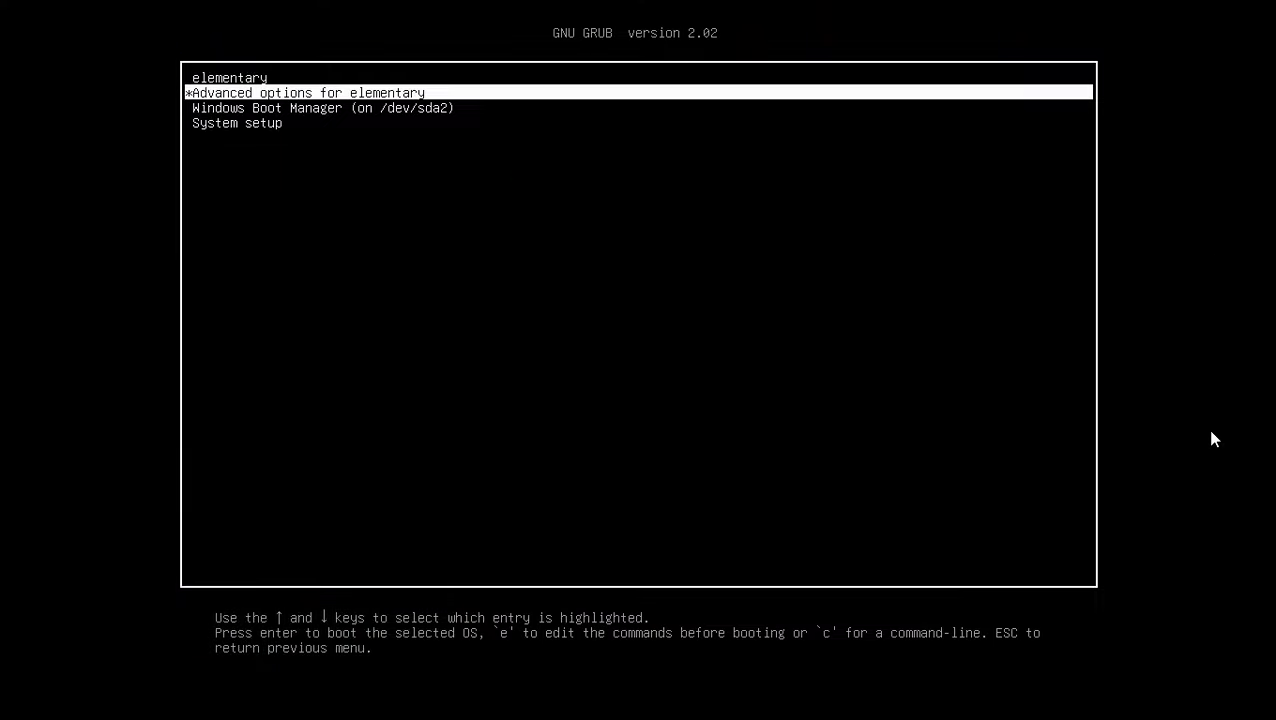
key("Down")
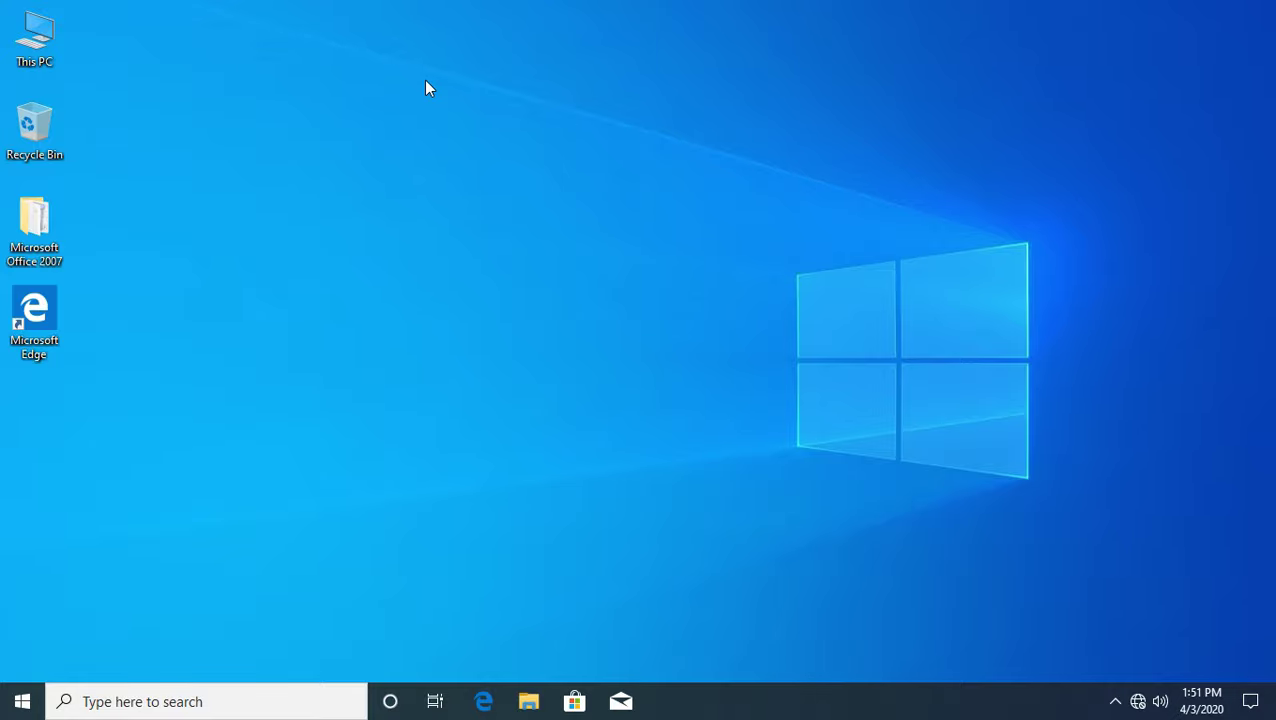
double_click(34, 38)
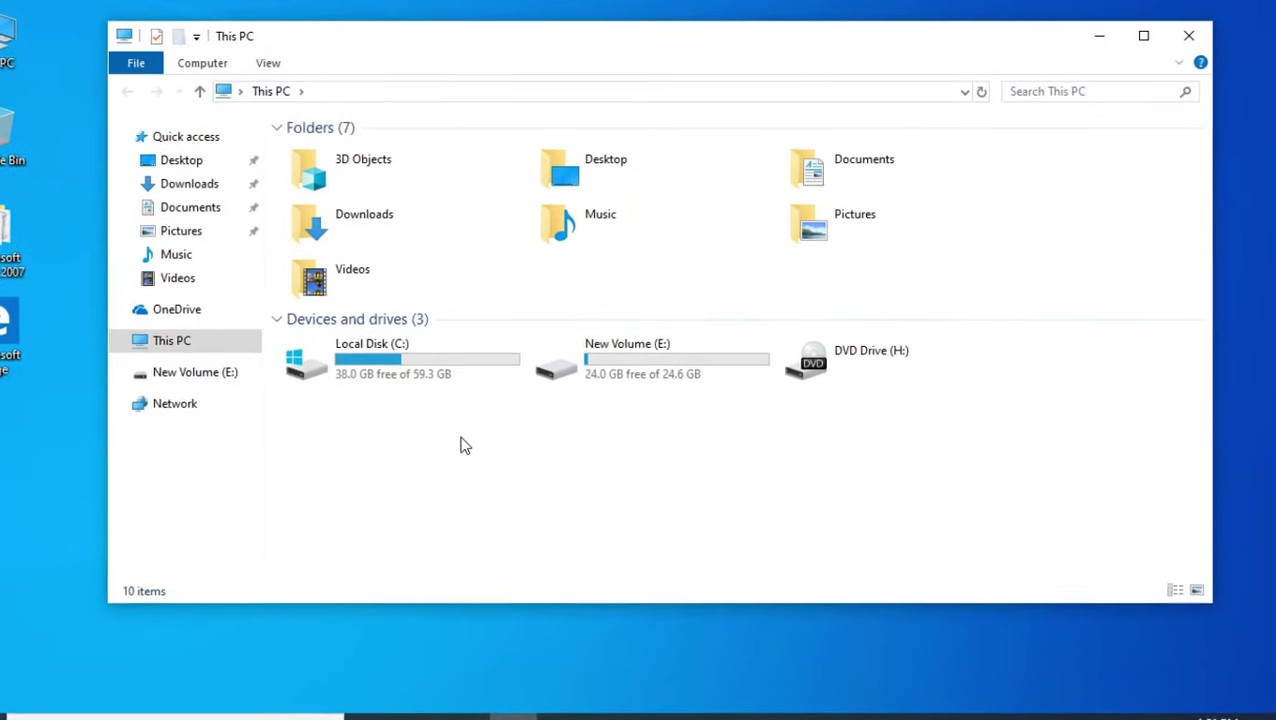
left_click(370, 380)
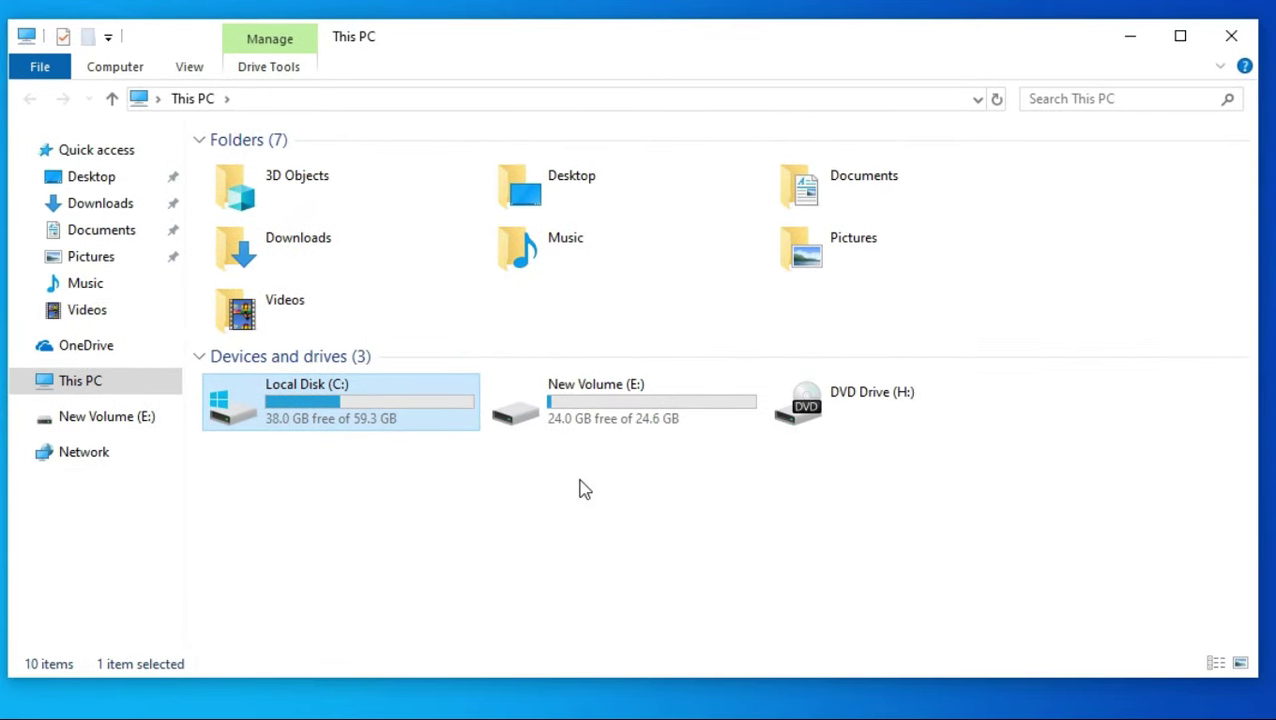
double_click(622, 426)
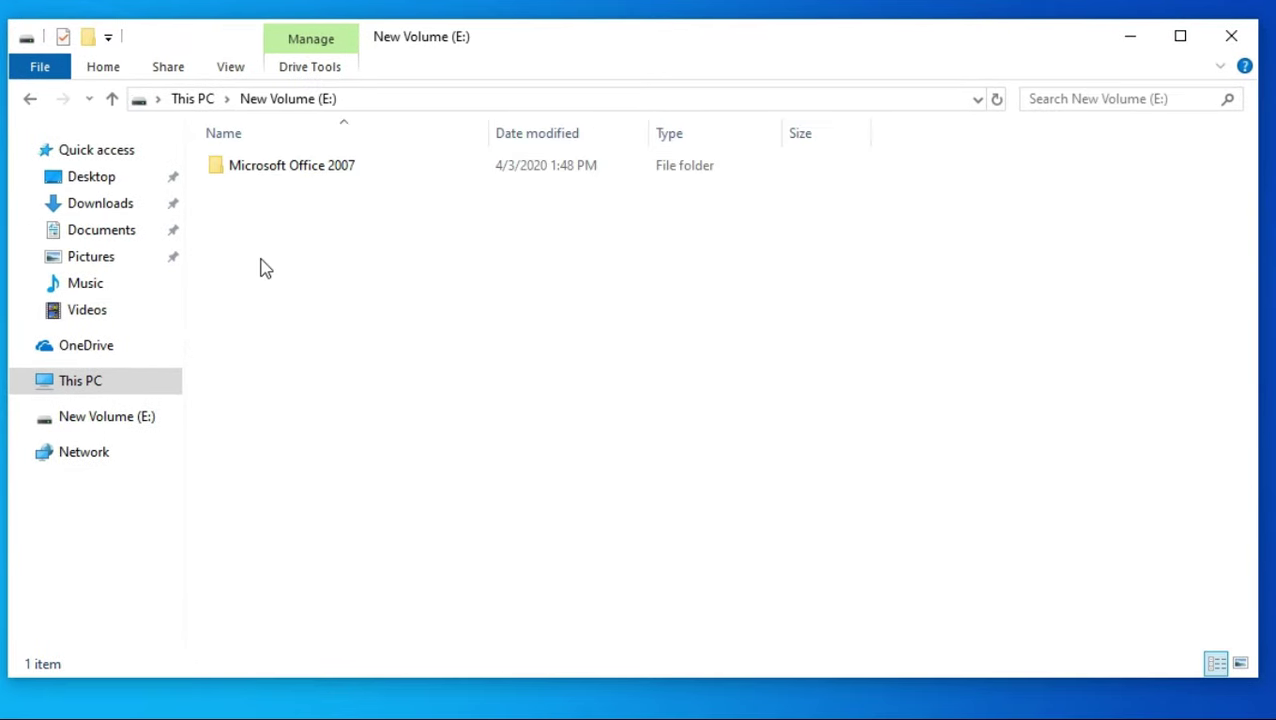
left_click(33, 100)
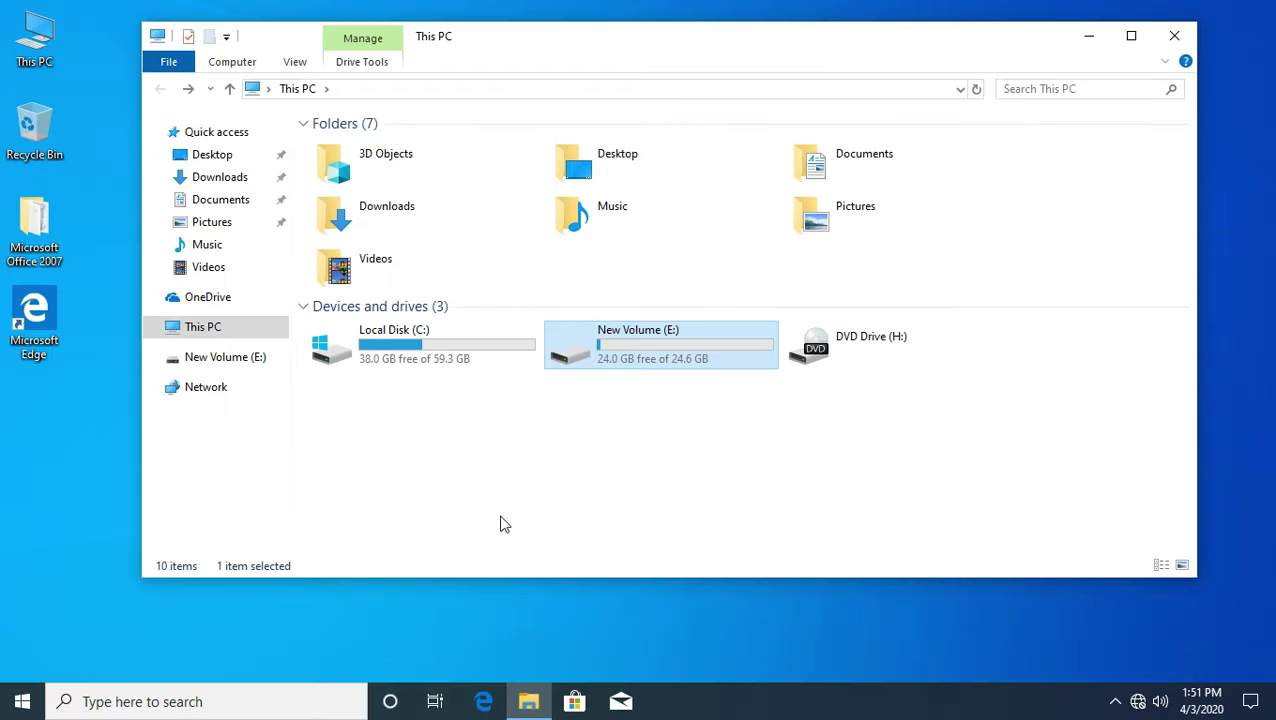
left_click(1173, 44)
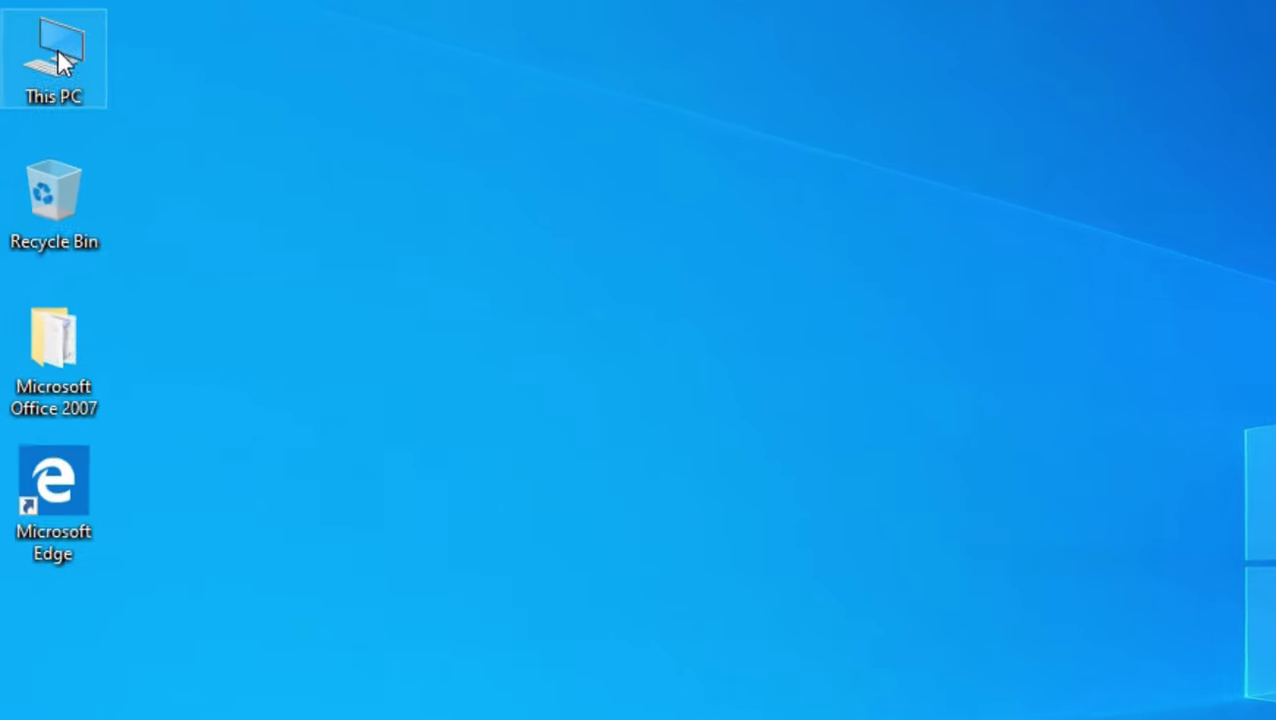
right_click(37, 33)
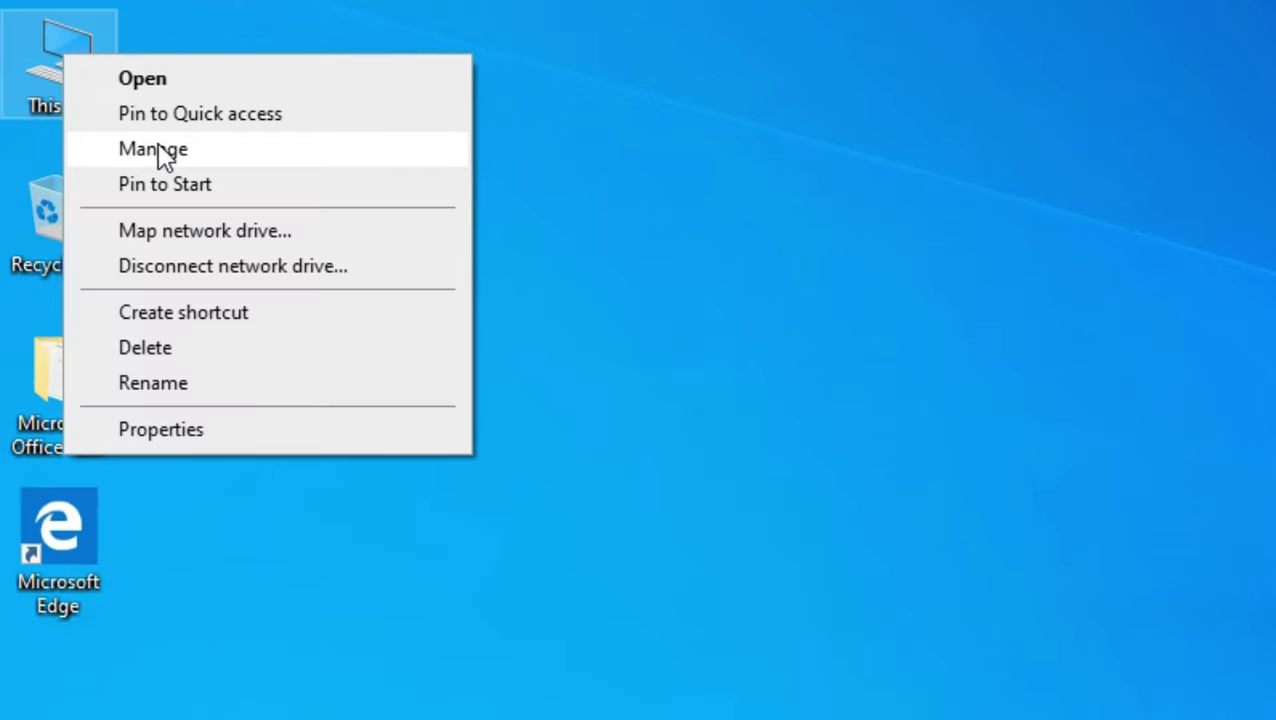
left_click(34, 42)
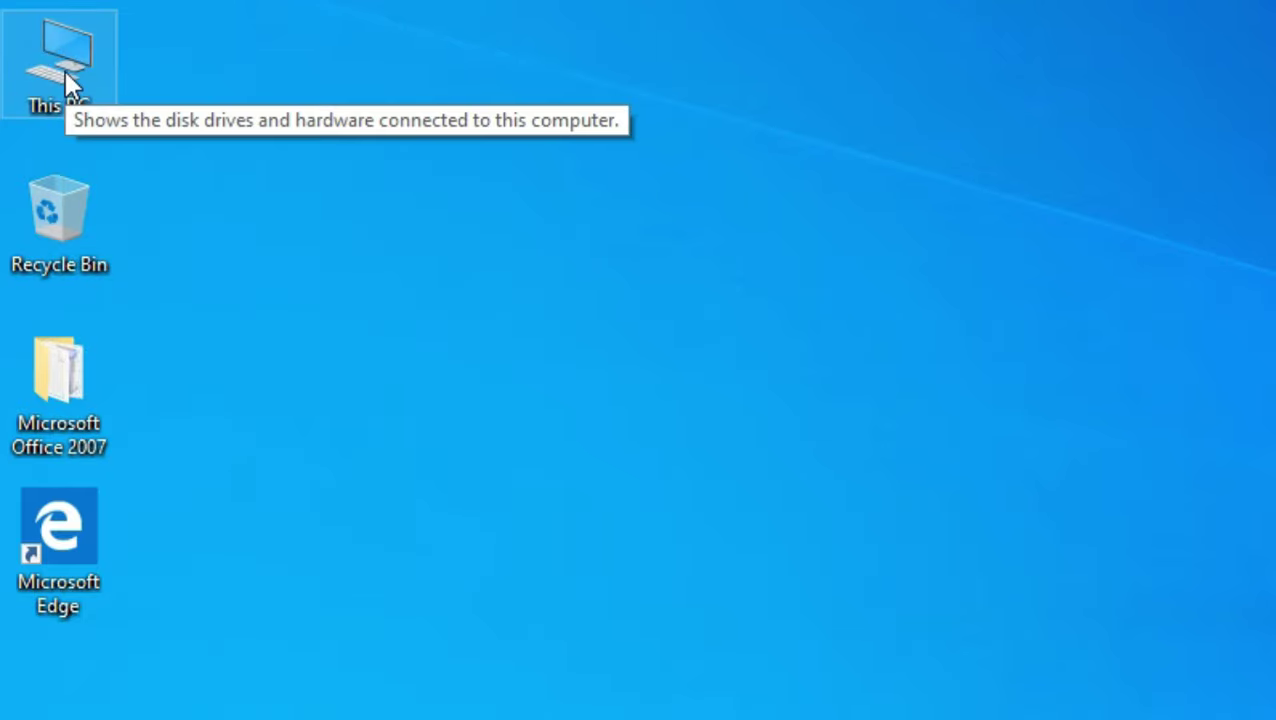
right_click(723, 227)
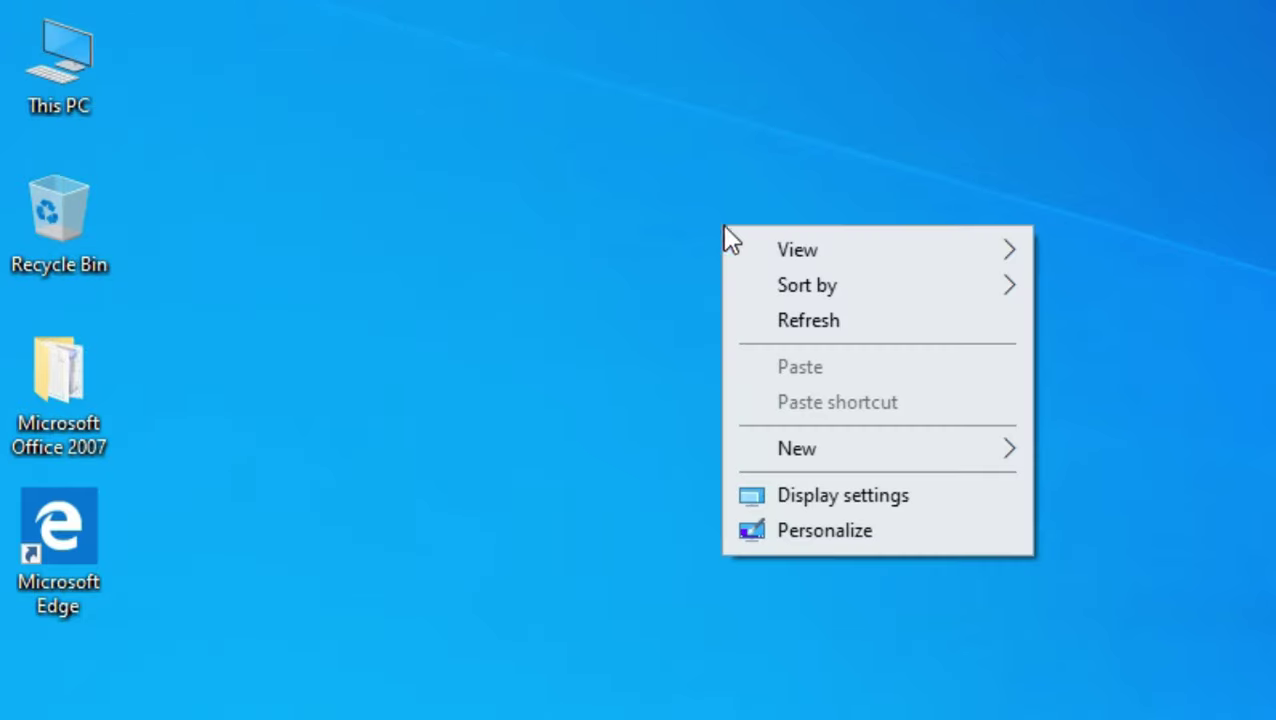
left_click(860, 528)
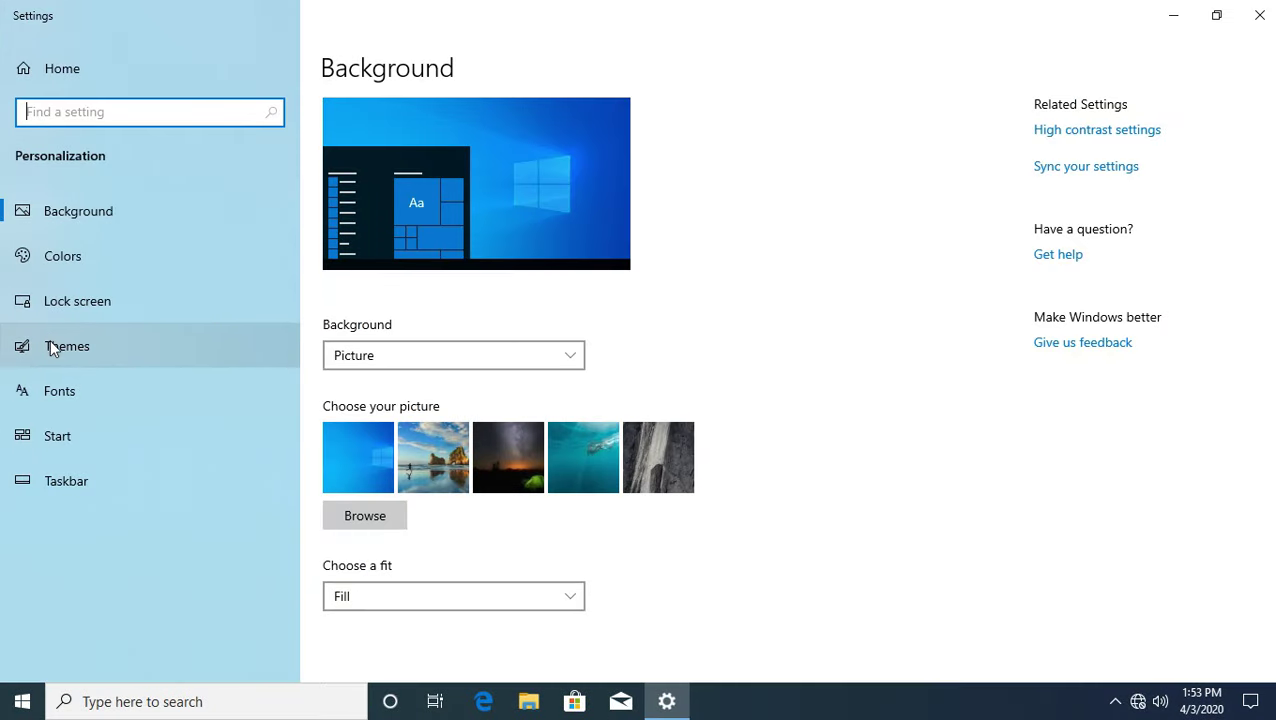
left_click(48, 345)
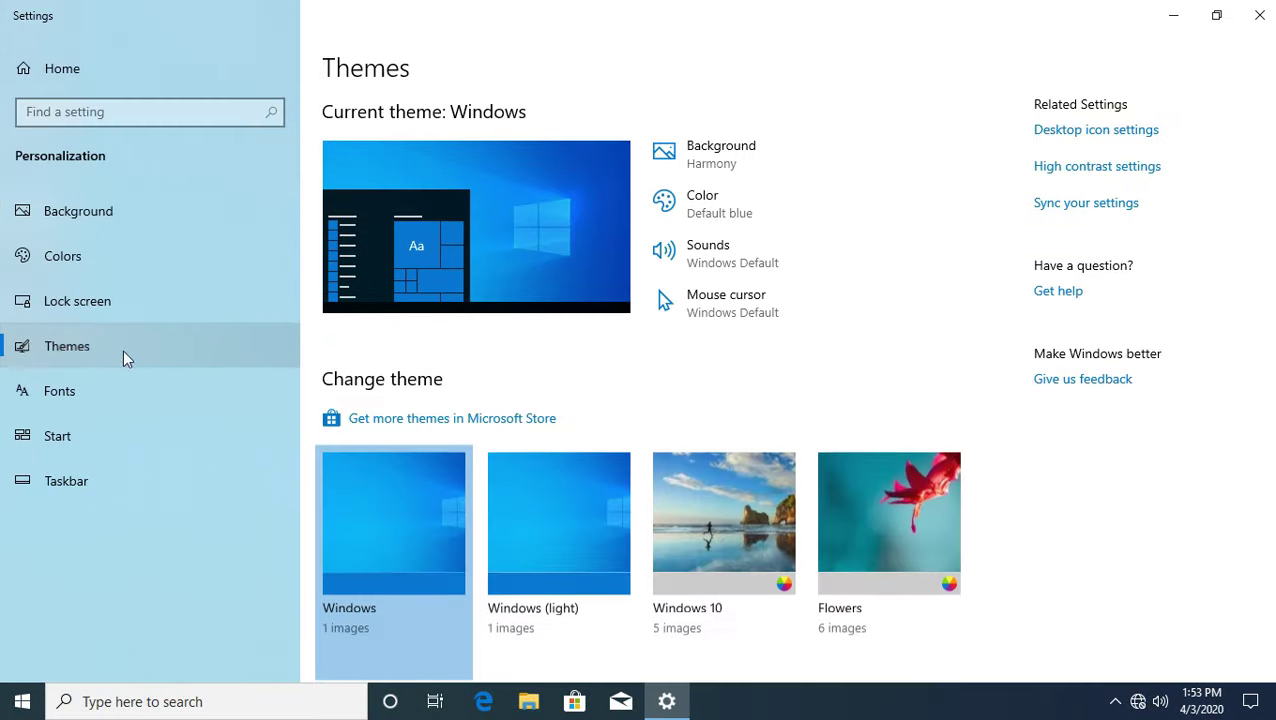
left_click(1078, 138)
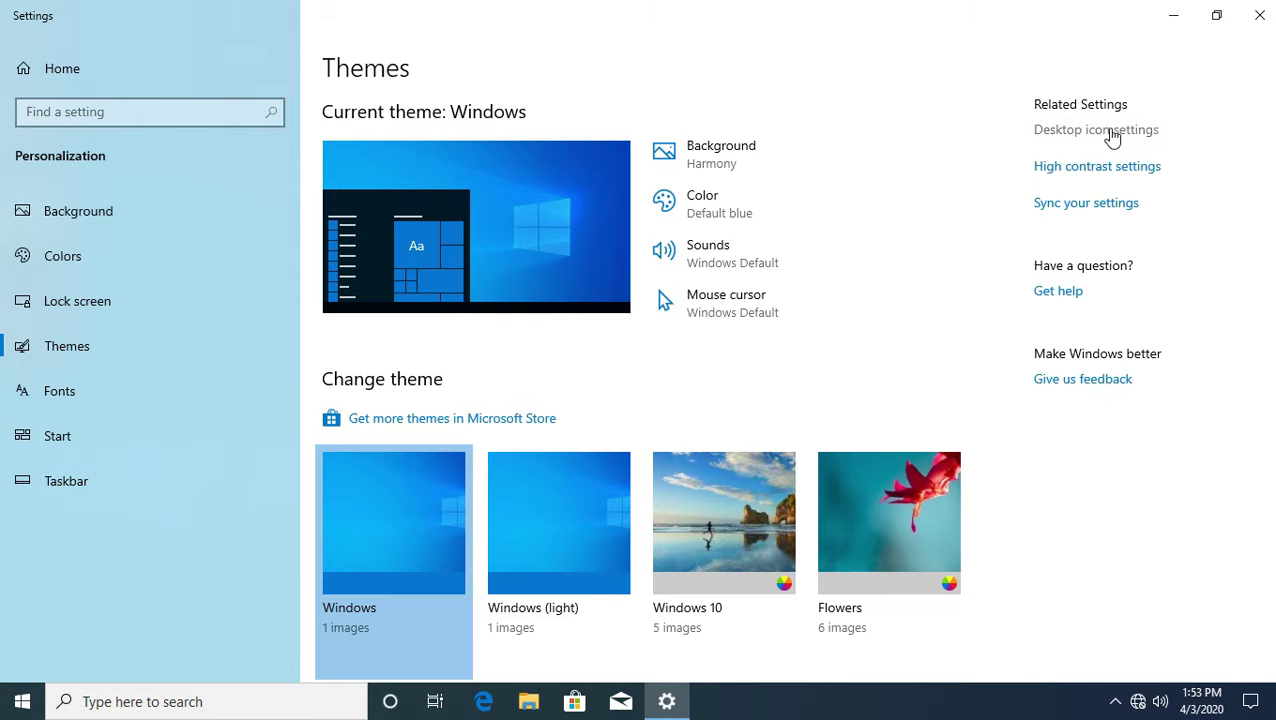
mouse_move(240, 47)
left_mouse_down()
mouse_move(633, 164)
mouse_move(570, 105)
mouse_move(661, 117)
left_mouse_up()
left_click(553, 191)
left_click(850, 511)
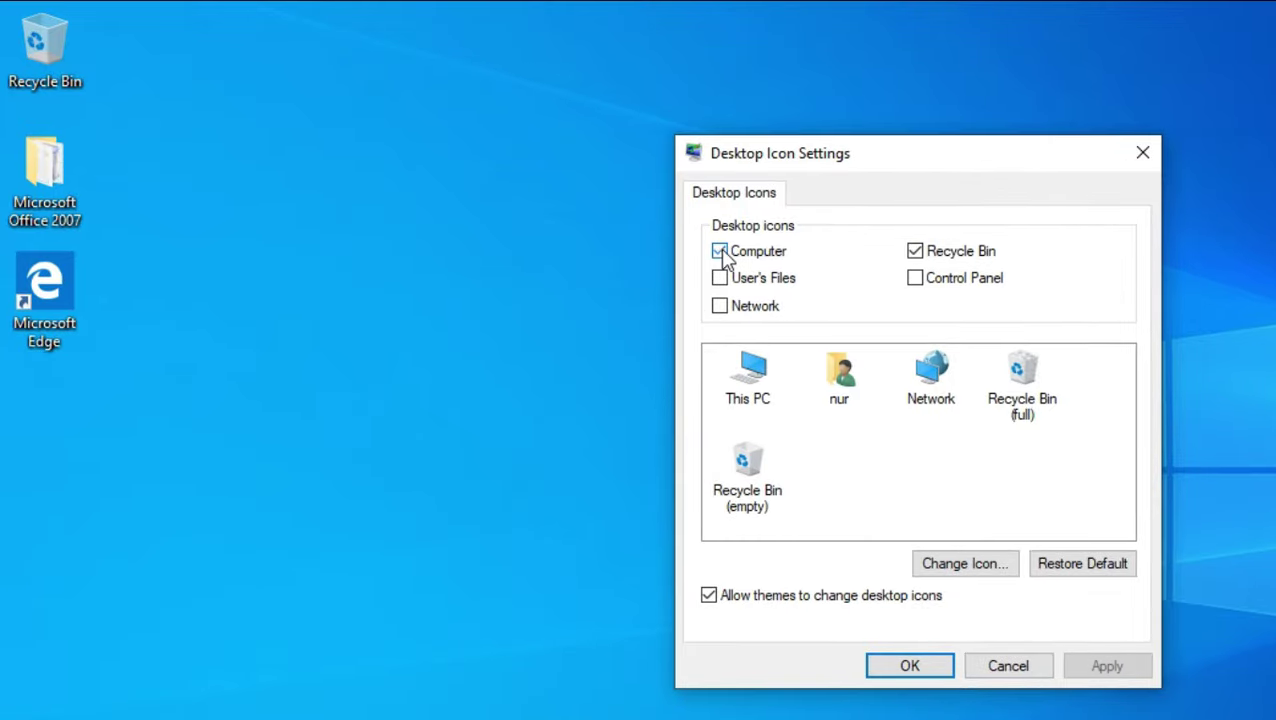
left_click(1110, 667)
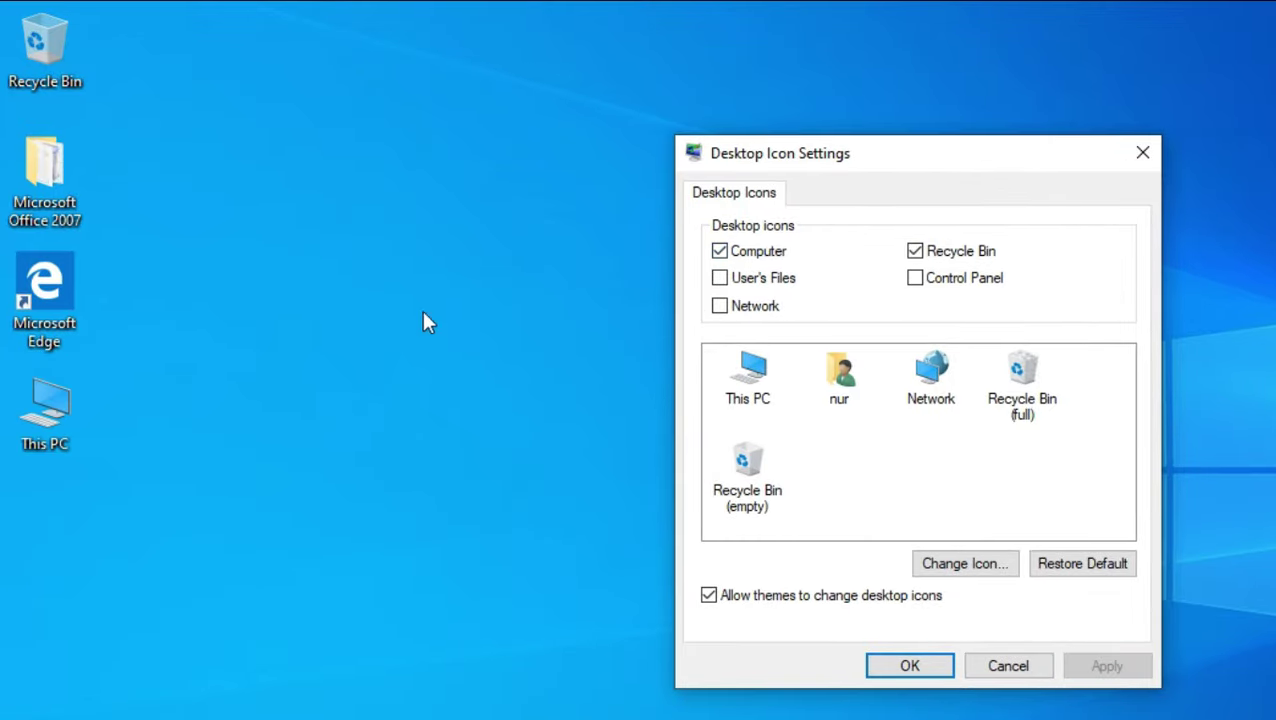
left_click(90, 427)
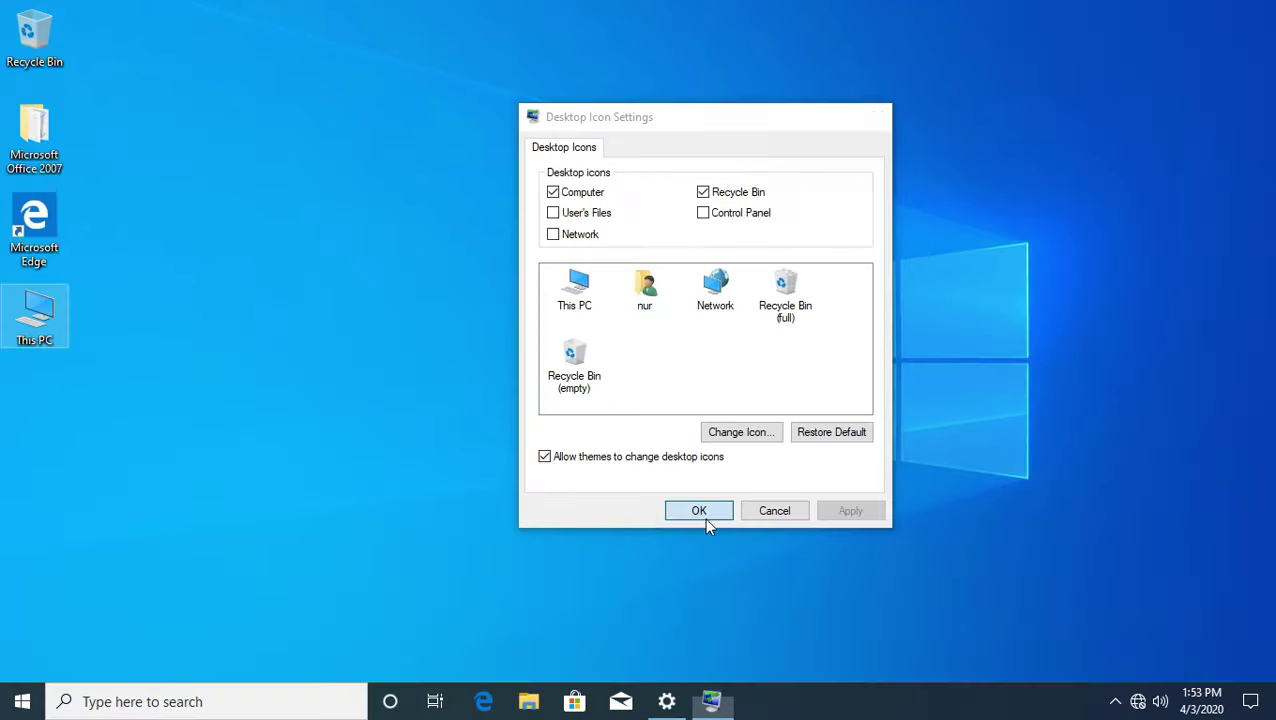
left_click(699, 511)
left_click_drag(34, 316, 48, 39)
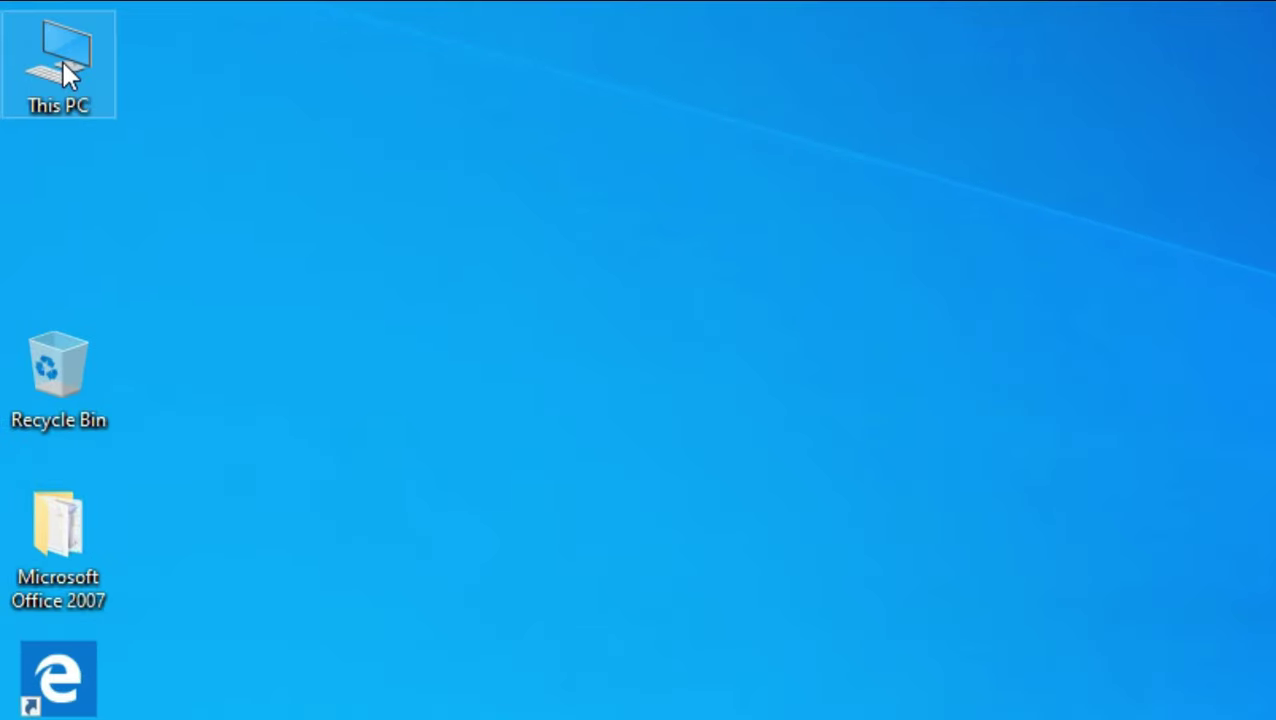
Open Computer Management from This PC and view Disk 0's partitions in Disk Management
right_click(63, 62)
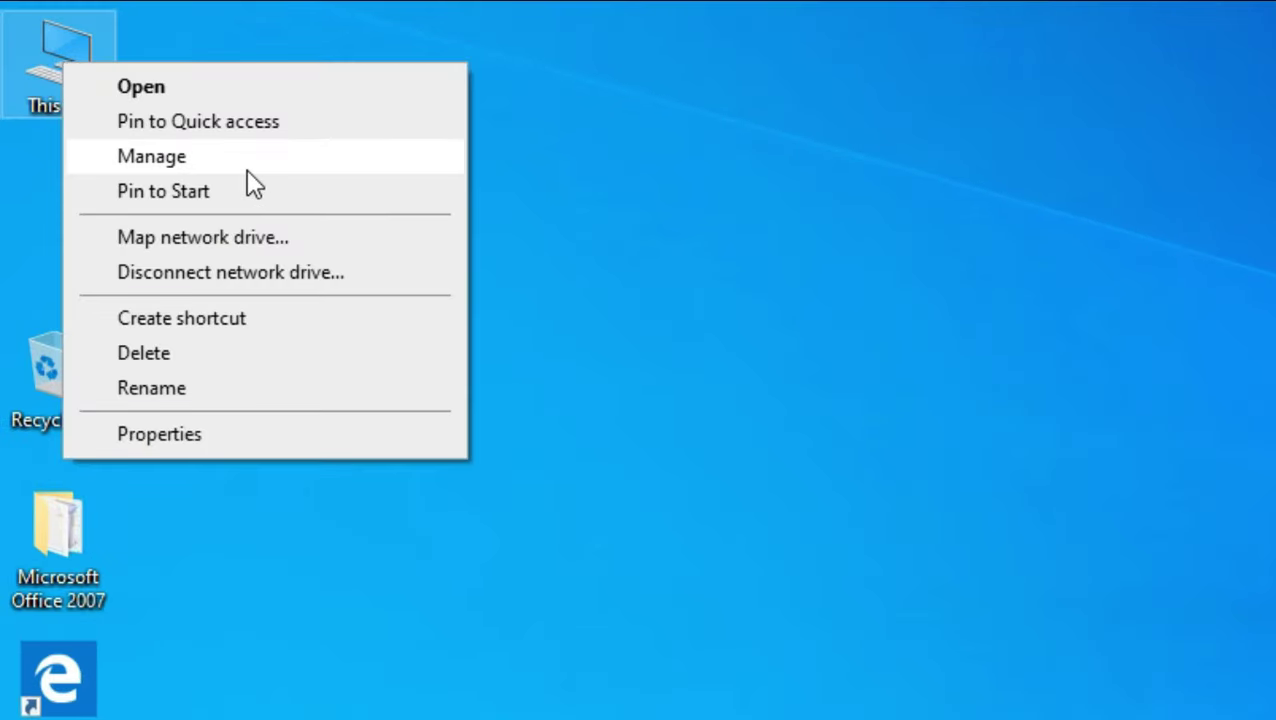
left_click(178, 165)
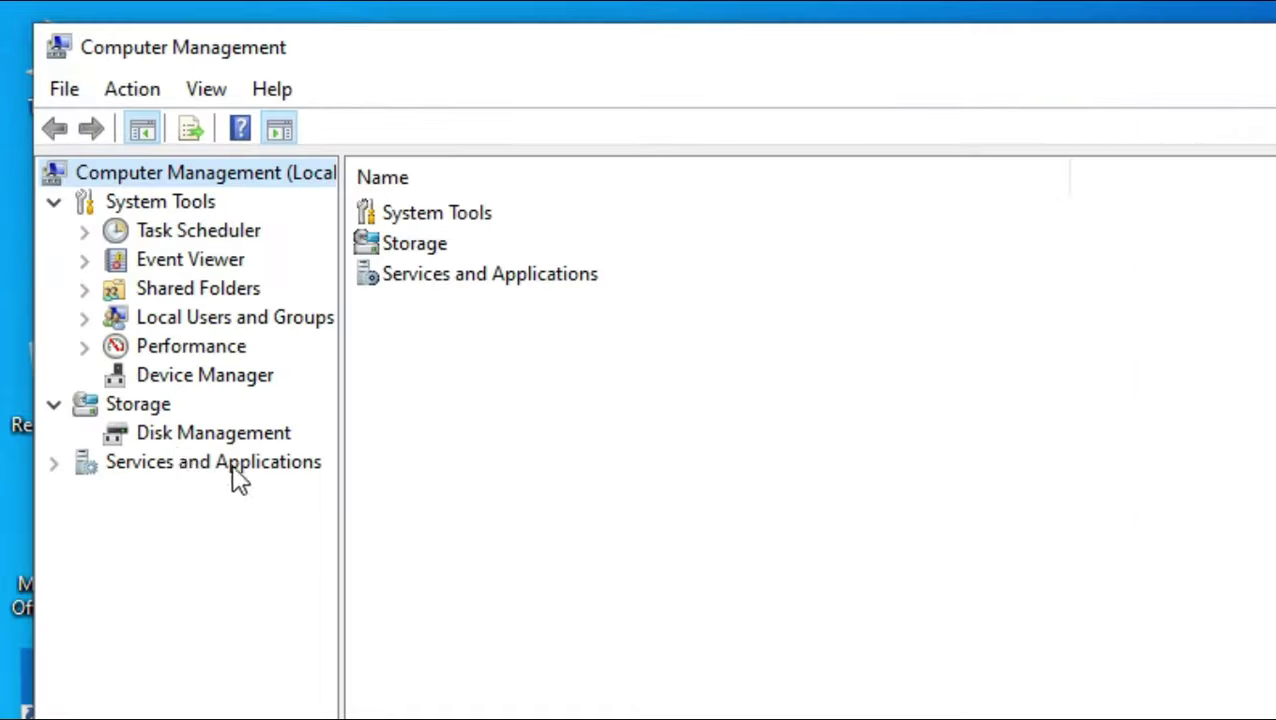
left_click(250, 434)
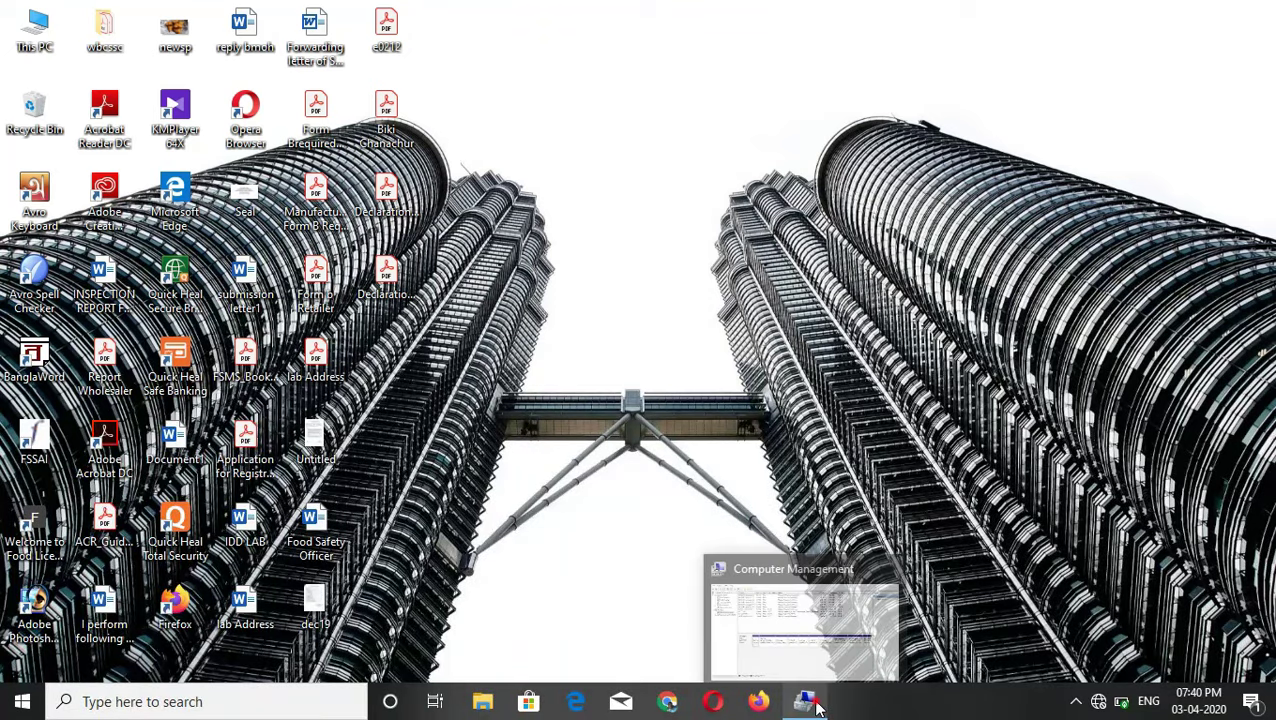
left_click(812, 702)
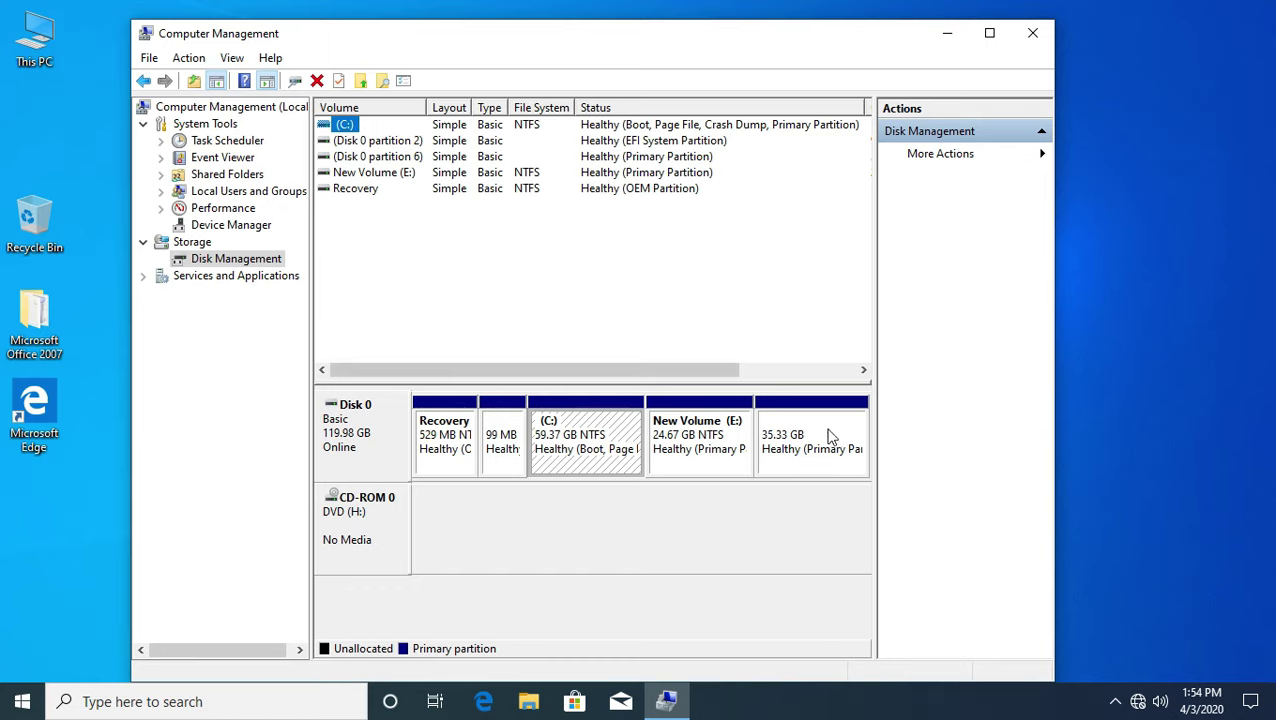
right_click(611, 433)
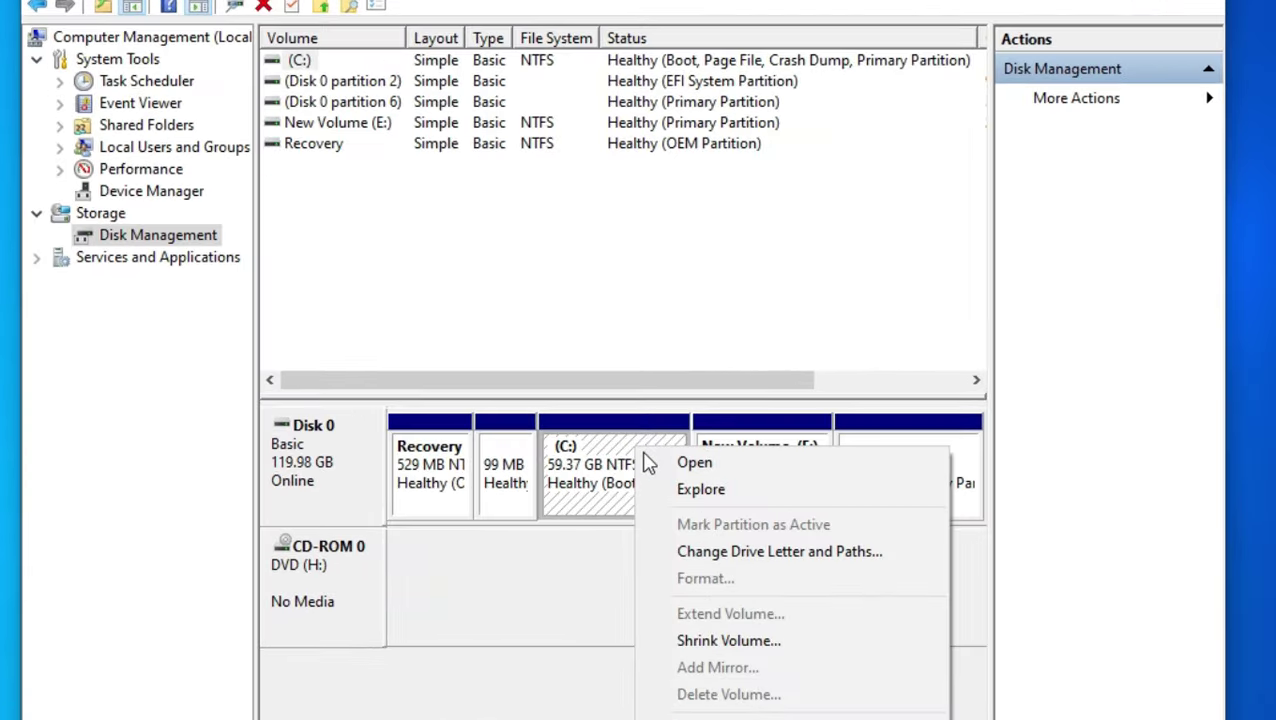
left_click(789, 640)
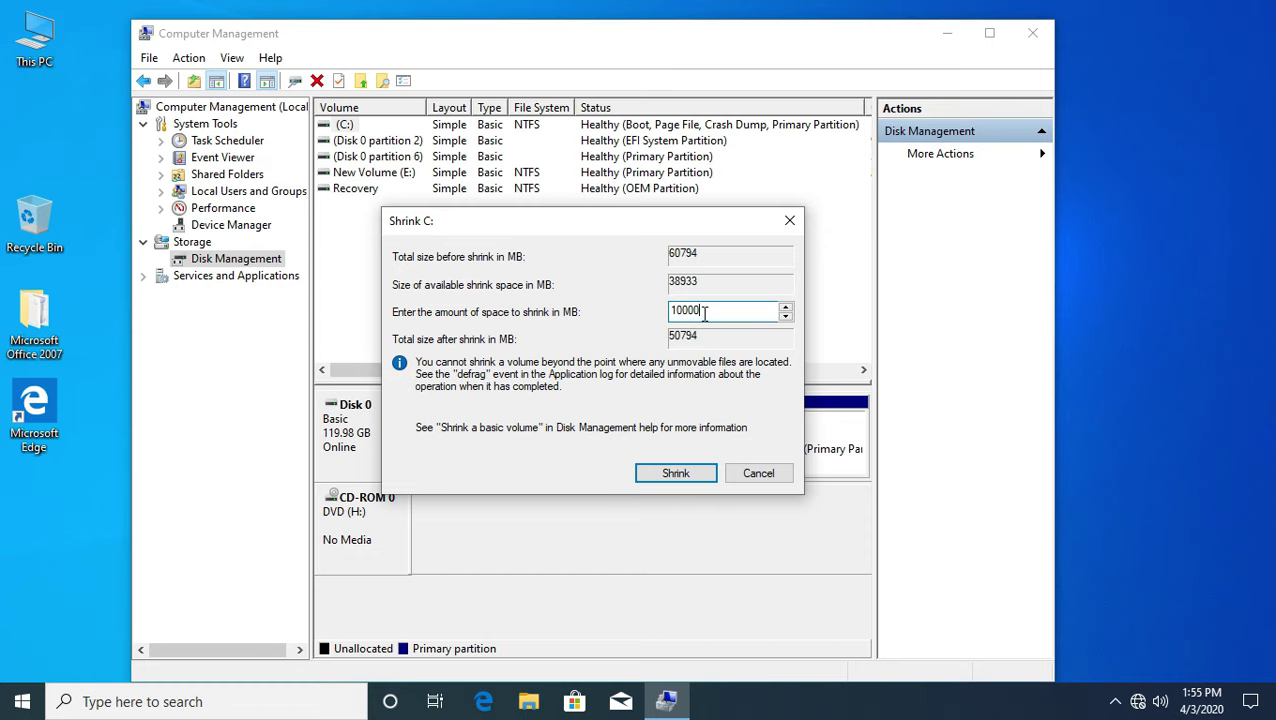
left_click(675, 475)
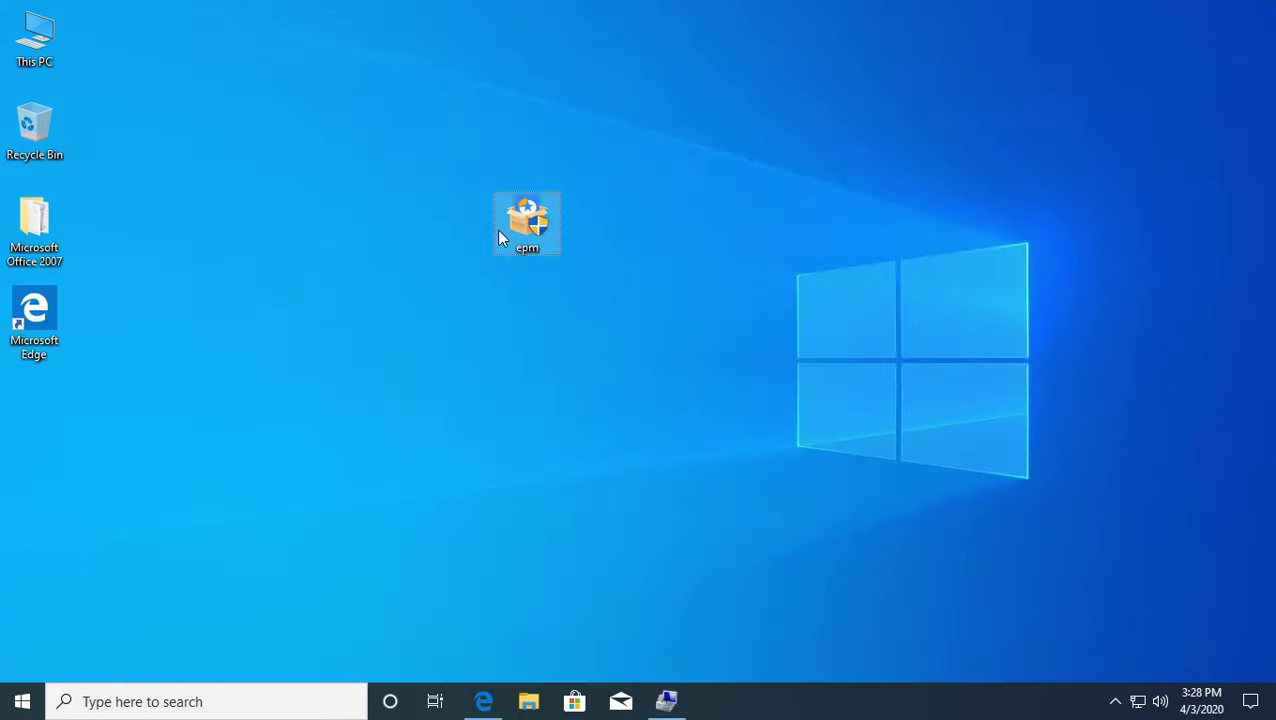
Install EaseUS Partition Master in English with default options, then launch it
double_click(500, 235)
left_click(582, 482)
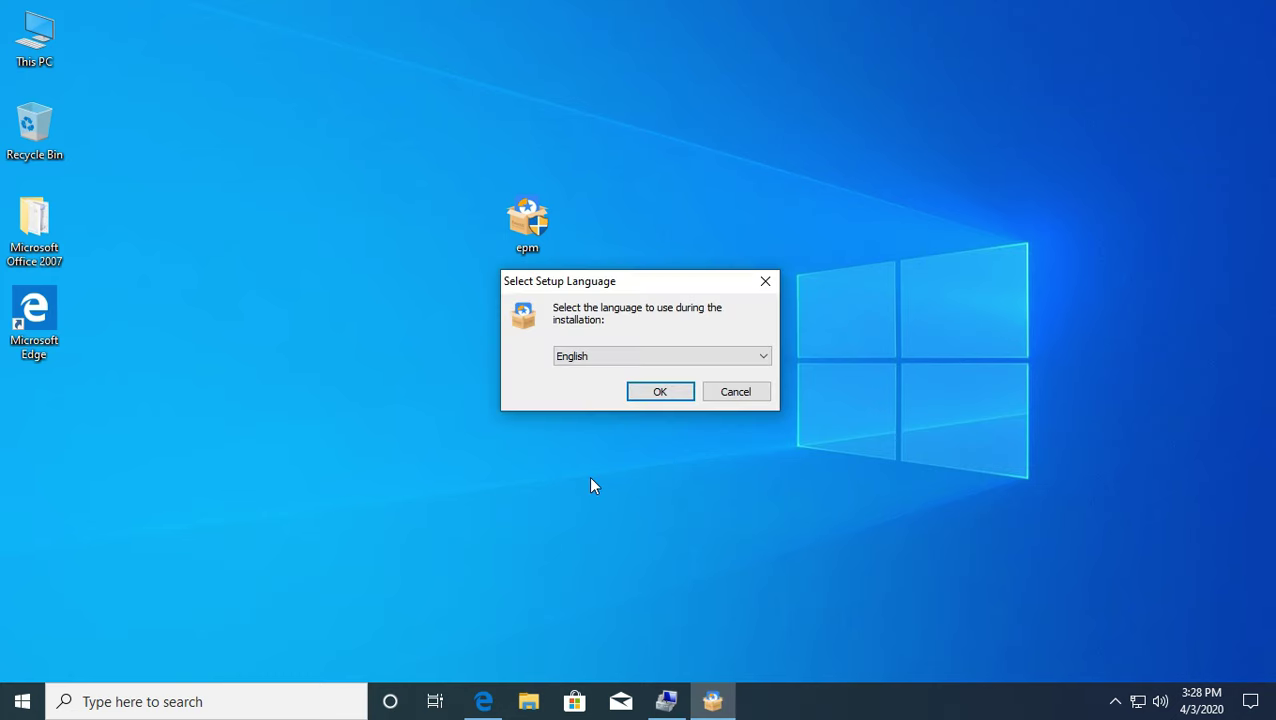
left_click(658, 390)
left_click(748, 500)
left_click(746, 498)
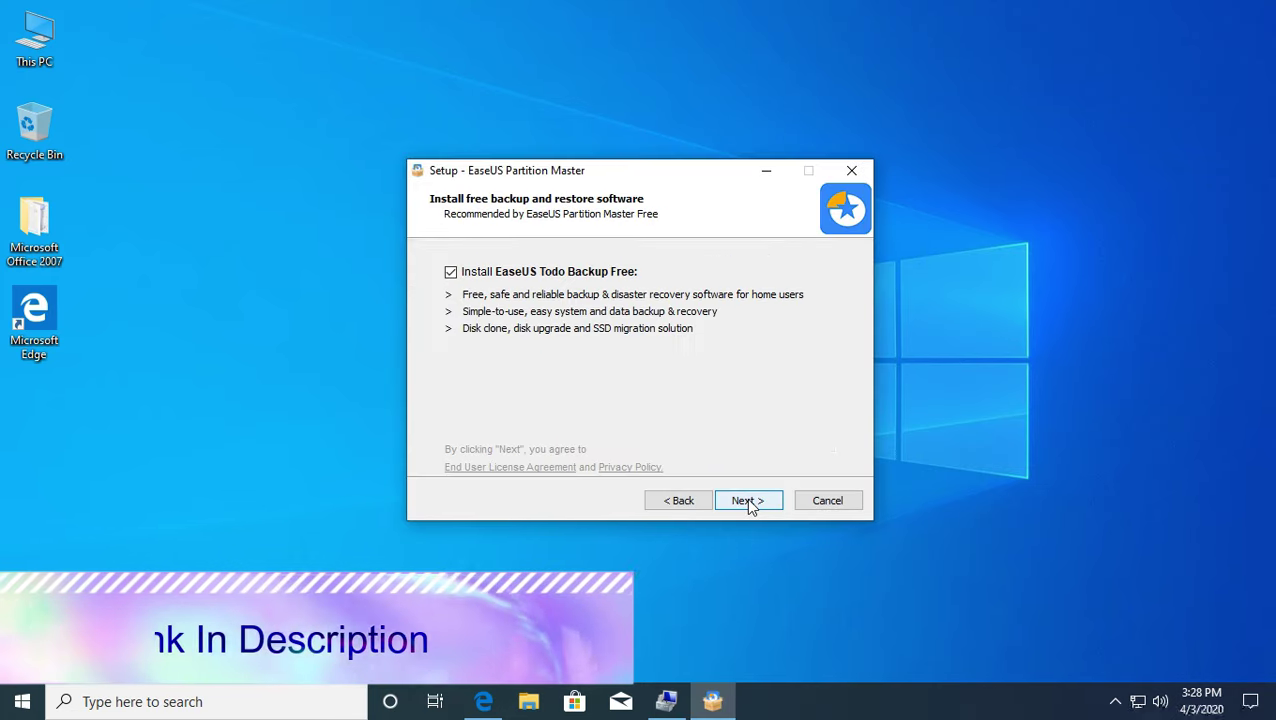
left_click(746, 500)
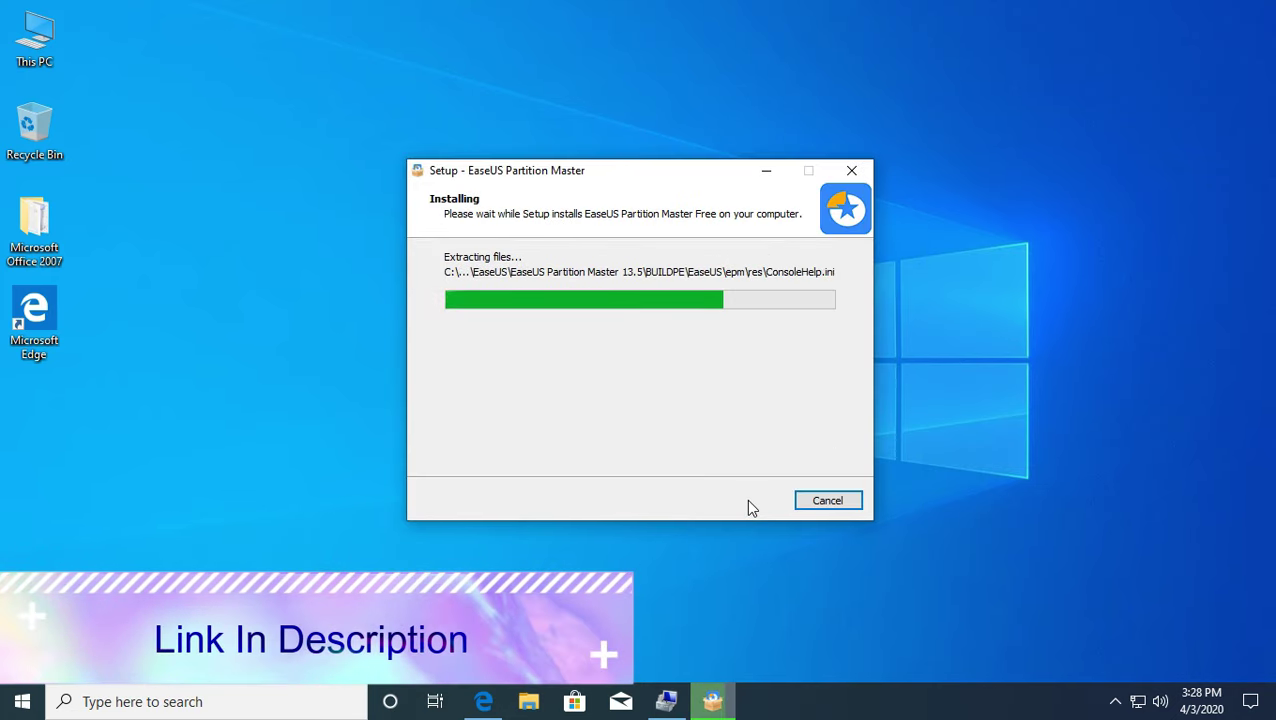
left_click(748, 501)
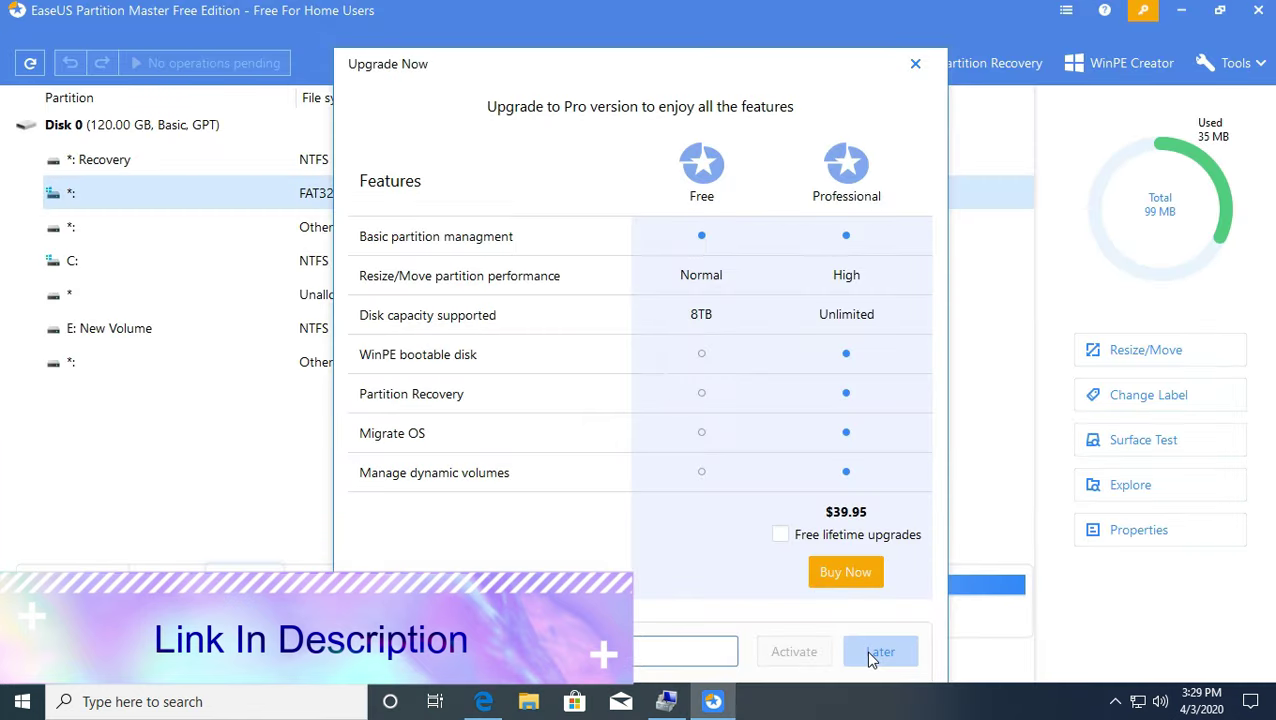
Dismiss the upgrade and update notices, then inspect E: New Volume and the 9.77 GB unallocated block
left_click(876, 651)
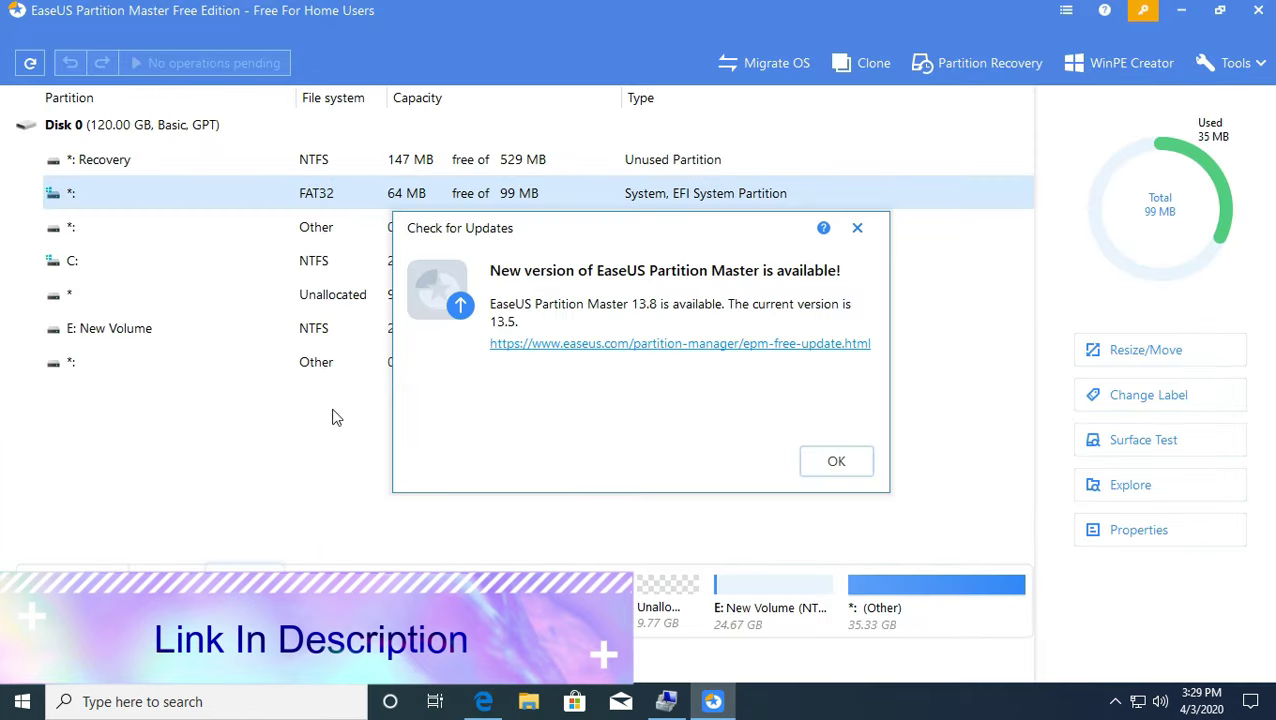
left_click(834, 461)
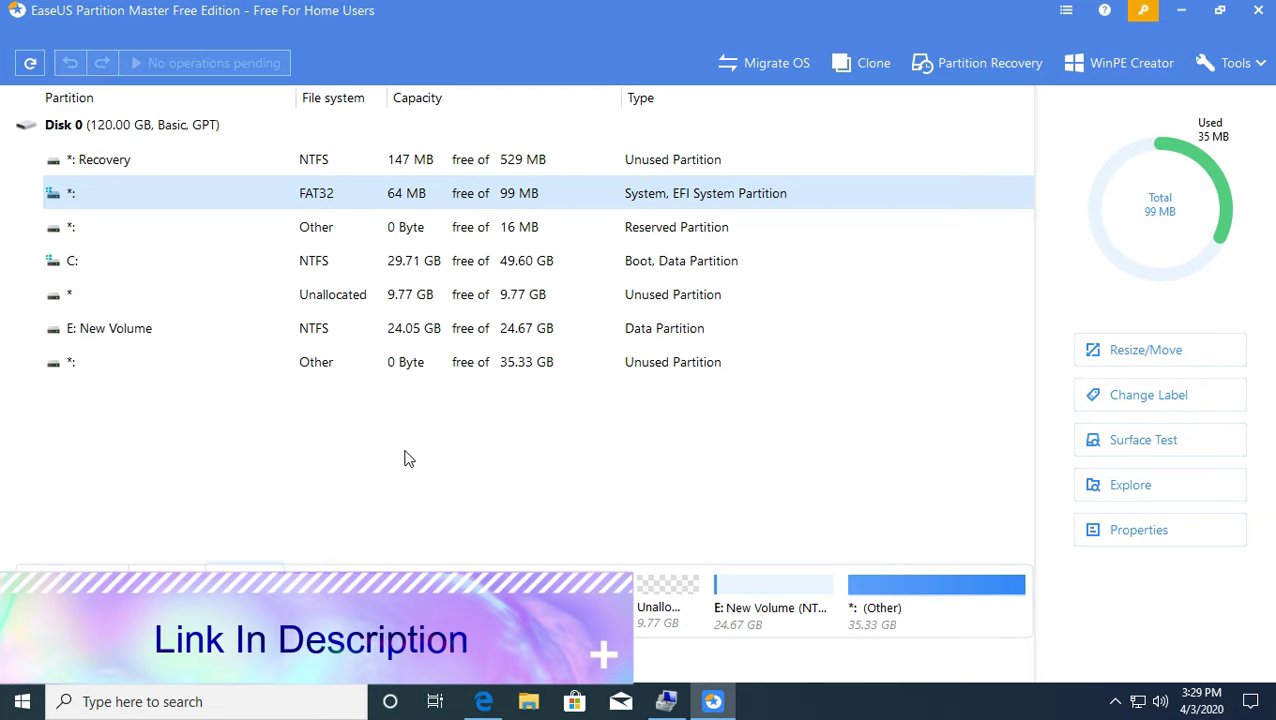
left_click(755, 622)
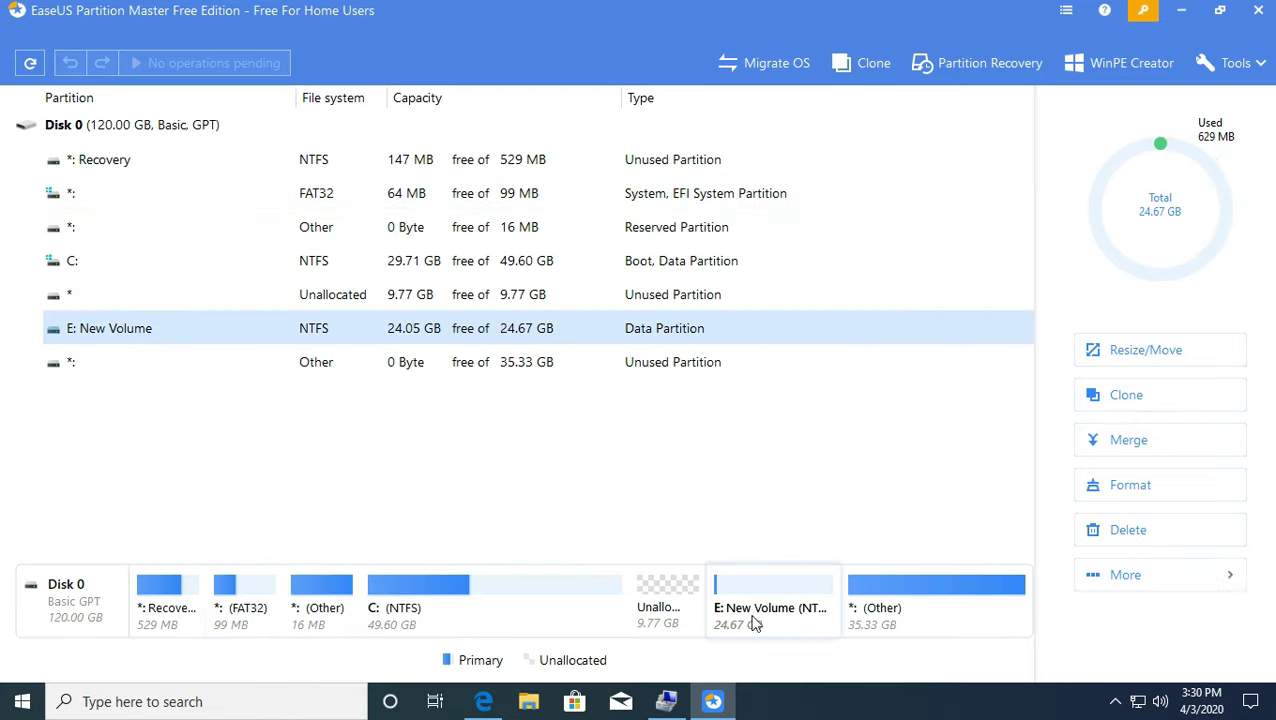
left_click(655, 600)
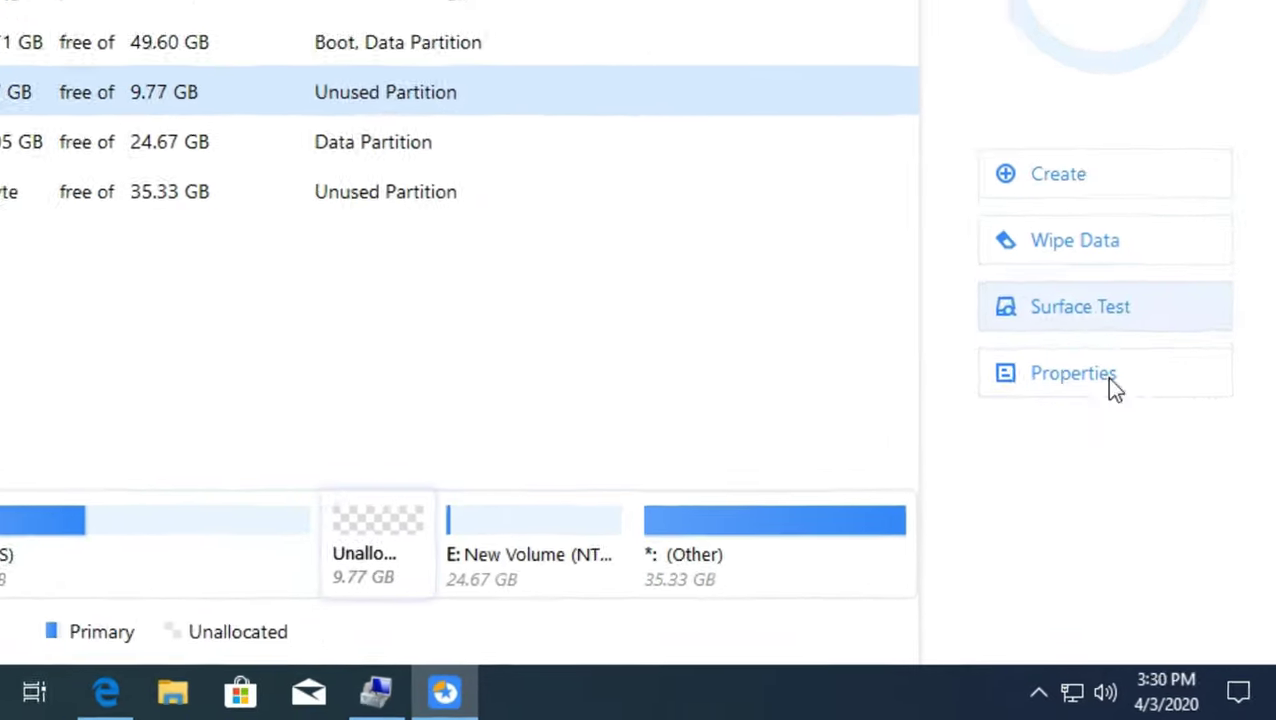
Resize/Move E: New Volume fully left against C:, leaving 9.77 GB unallocated after it
left_click(460, 527)
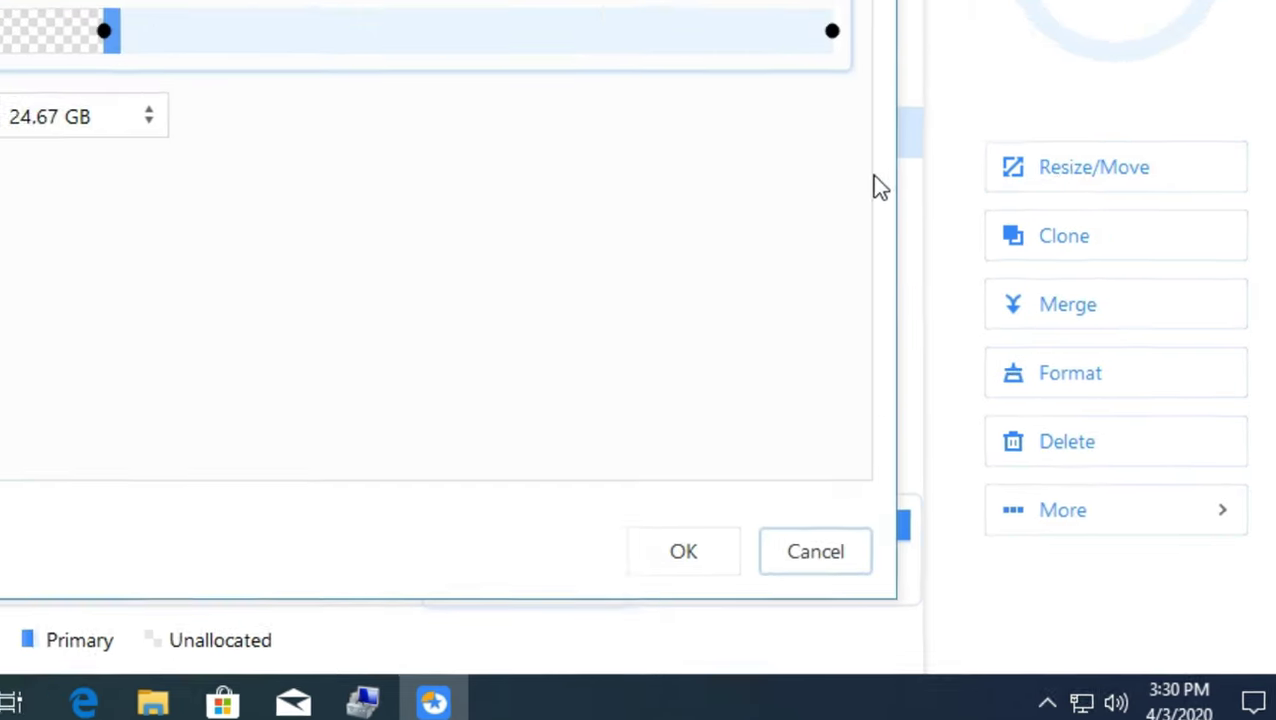
left_click_drag(282, 32, 0, 29)
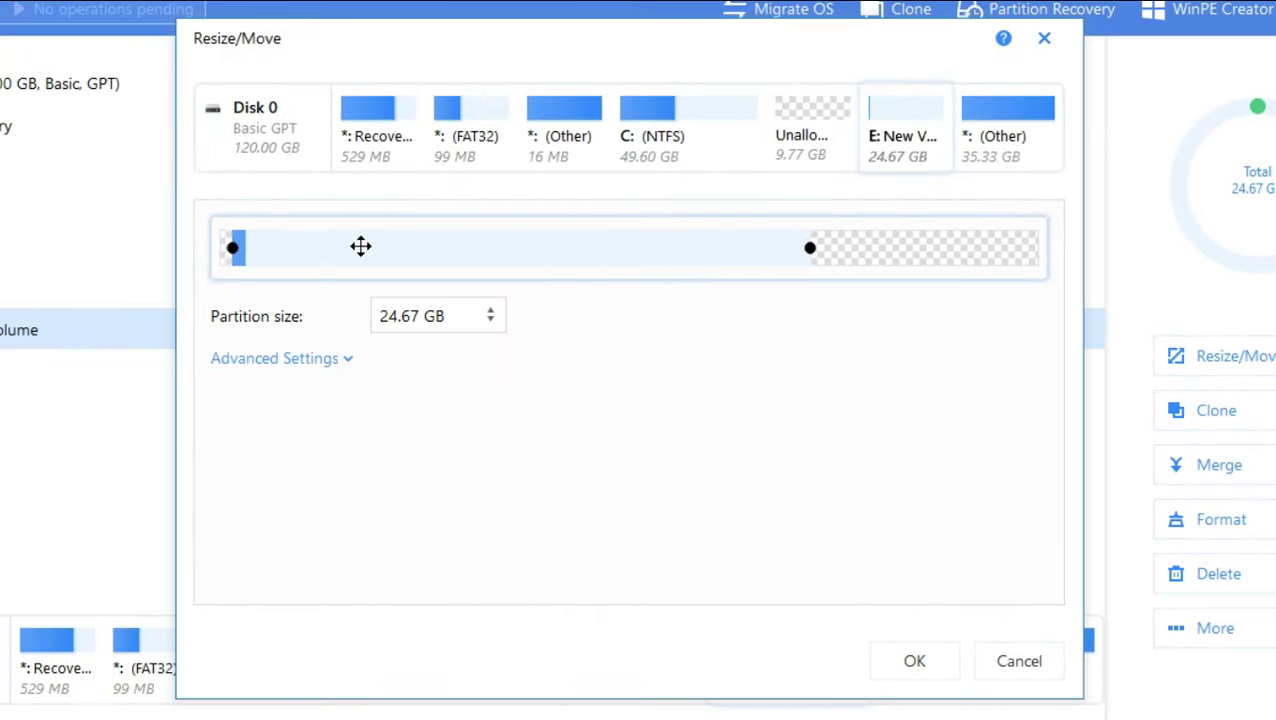
left_click_drag(360, 246, 264, 248)
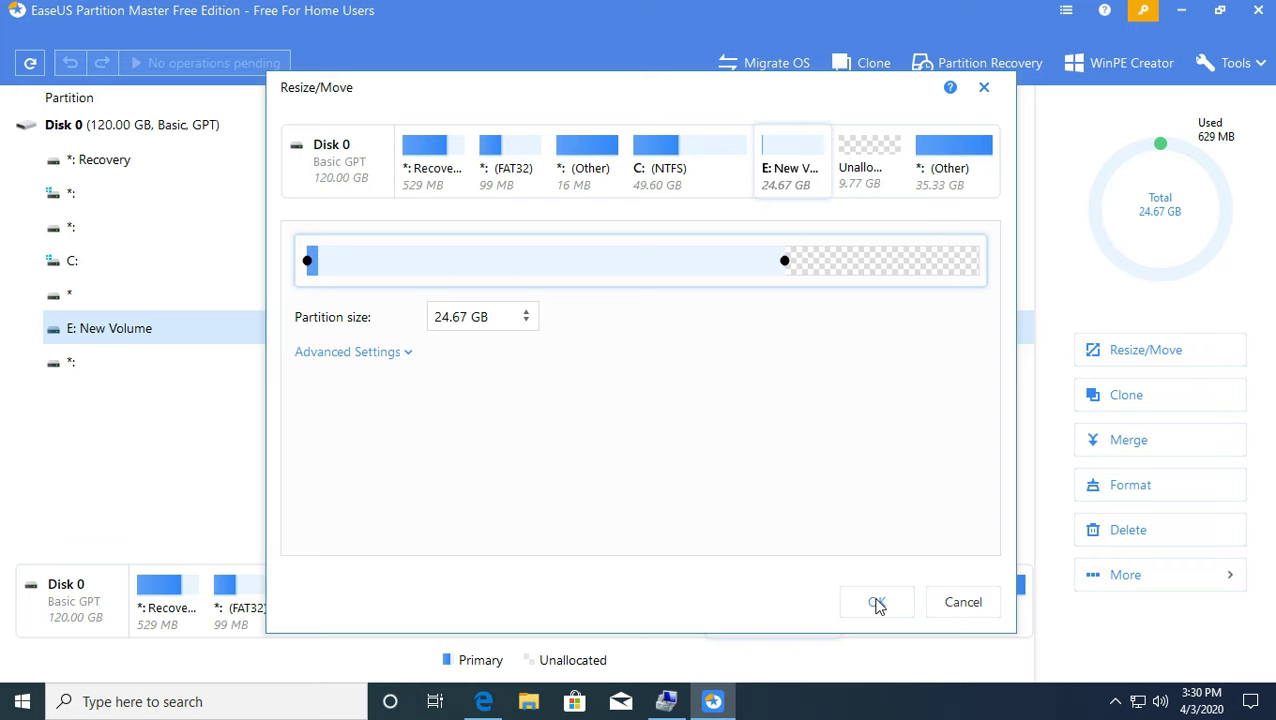
left_click(878, 602)
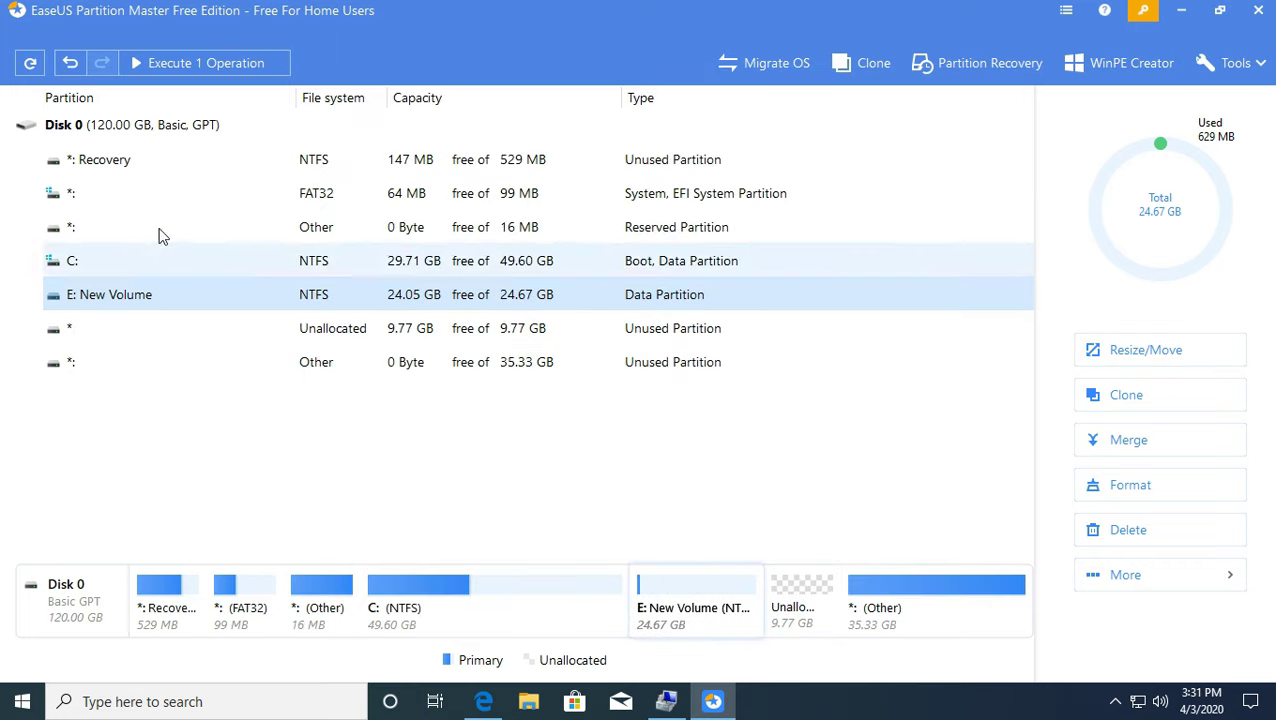
Execute and apply the pending E: New Volume move, then close EaseUS Partition Master
left_click(218, 61)
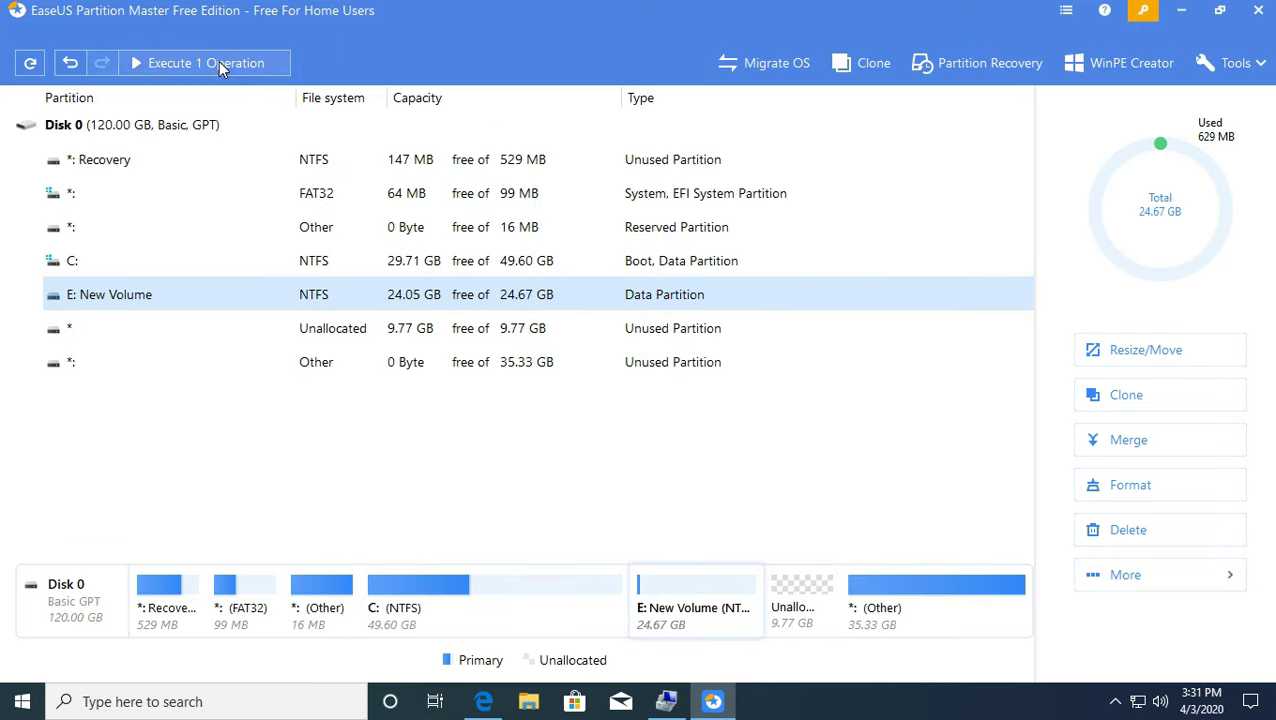
left_click(772, 520)
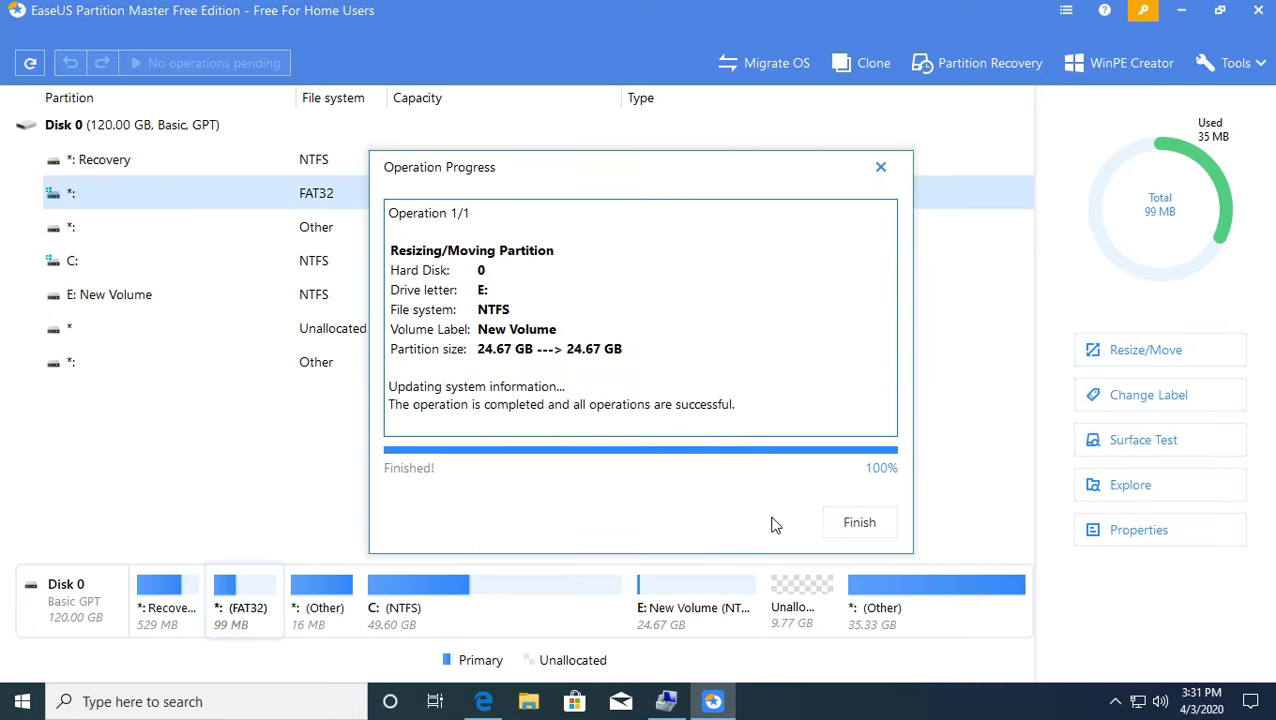
left_click(847, 524)
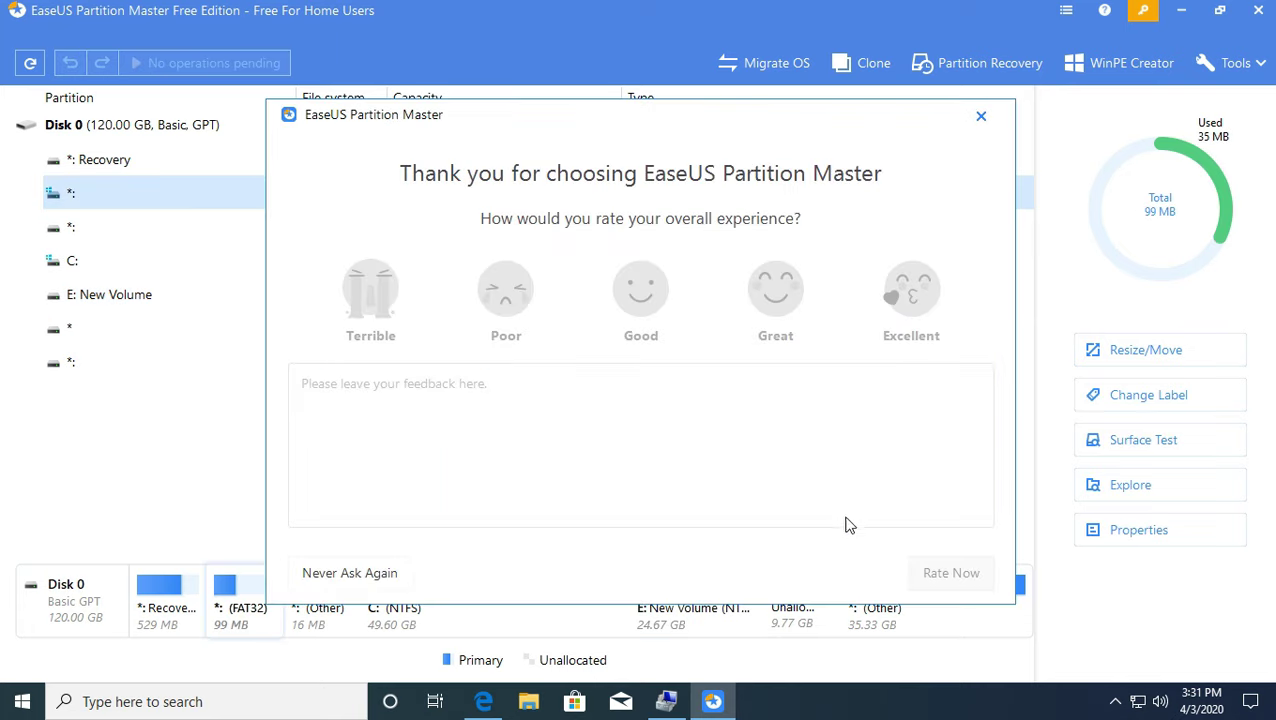
left_click(981, 121)
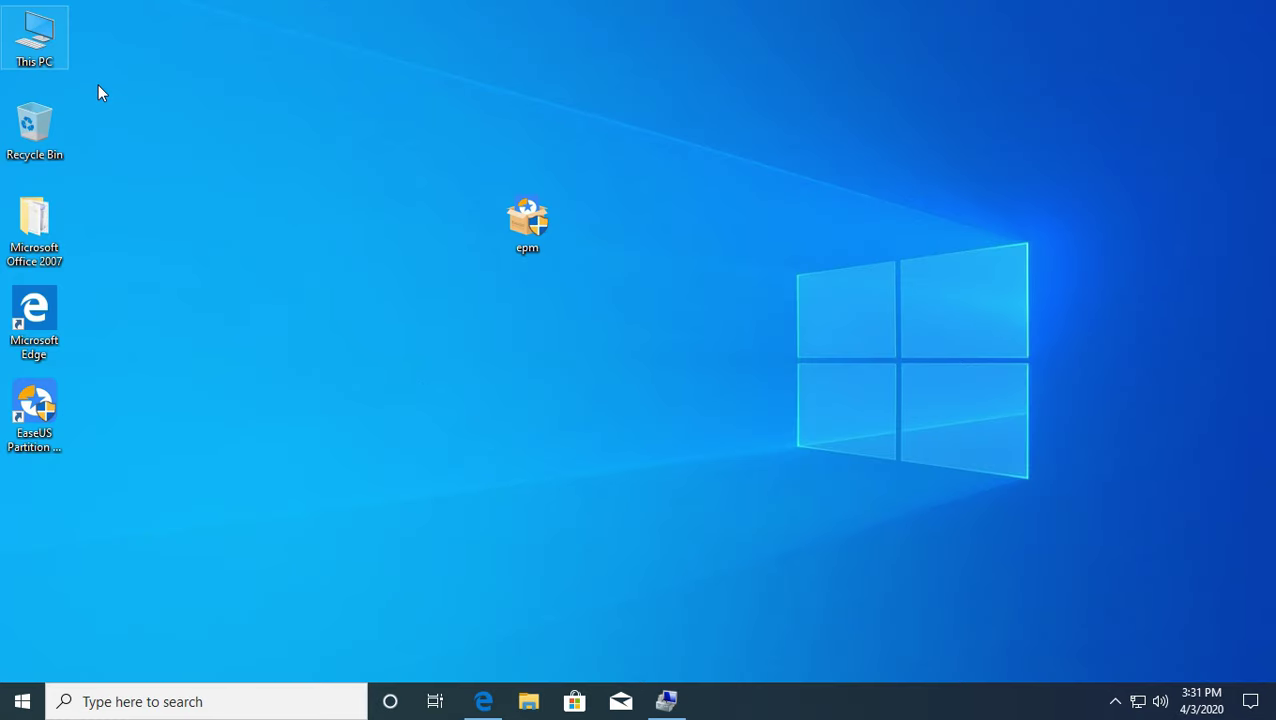
Check in Computer Management that 9.77 GB unallocated now sits beside the 35.33 GB partition
left_click(667, 700)
right_click(667, 700)
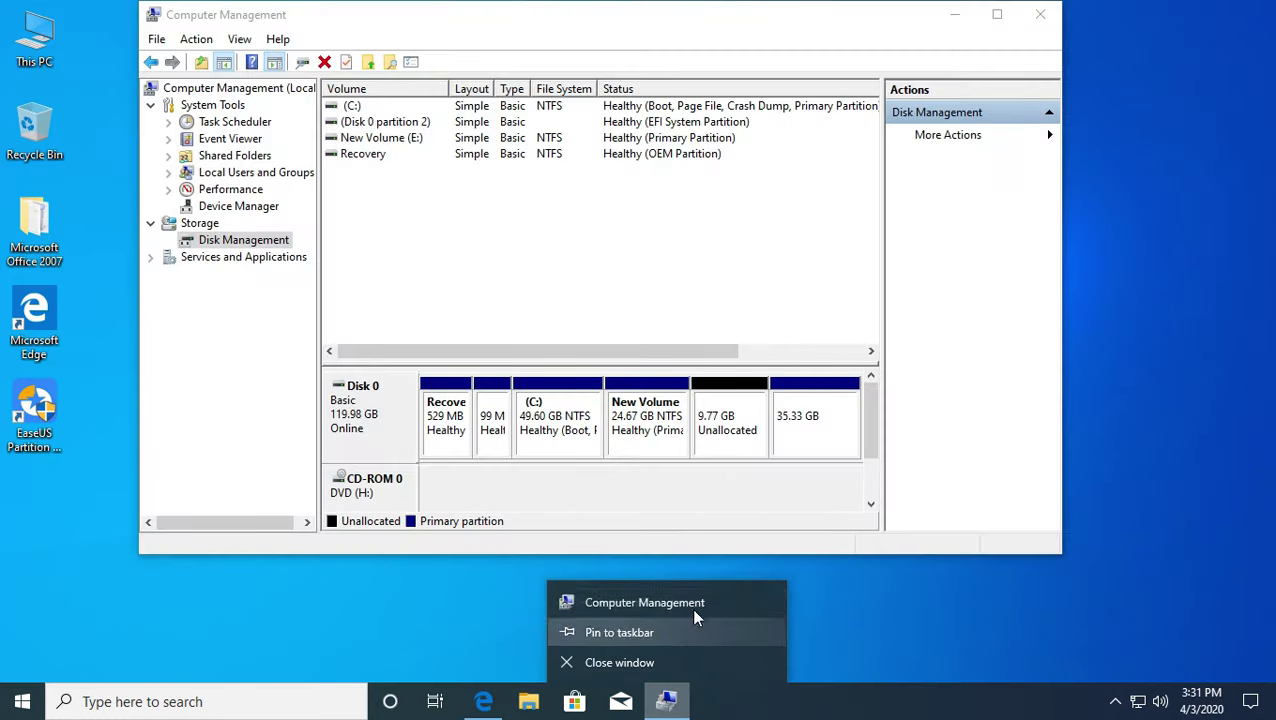
left_click(738, 420)
left_click(1040, 14)
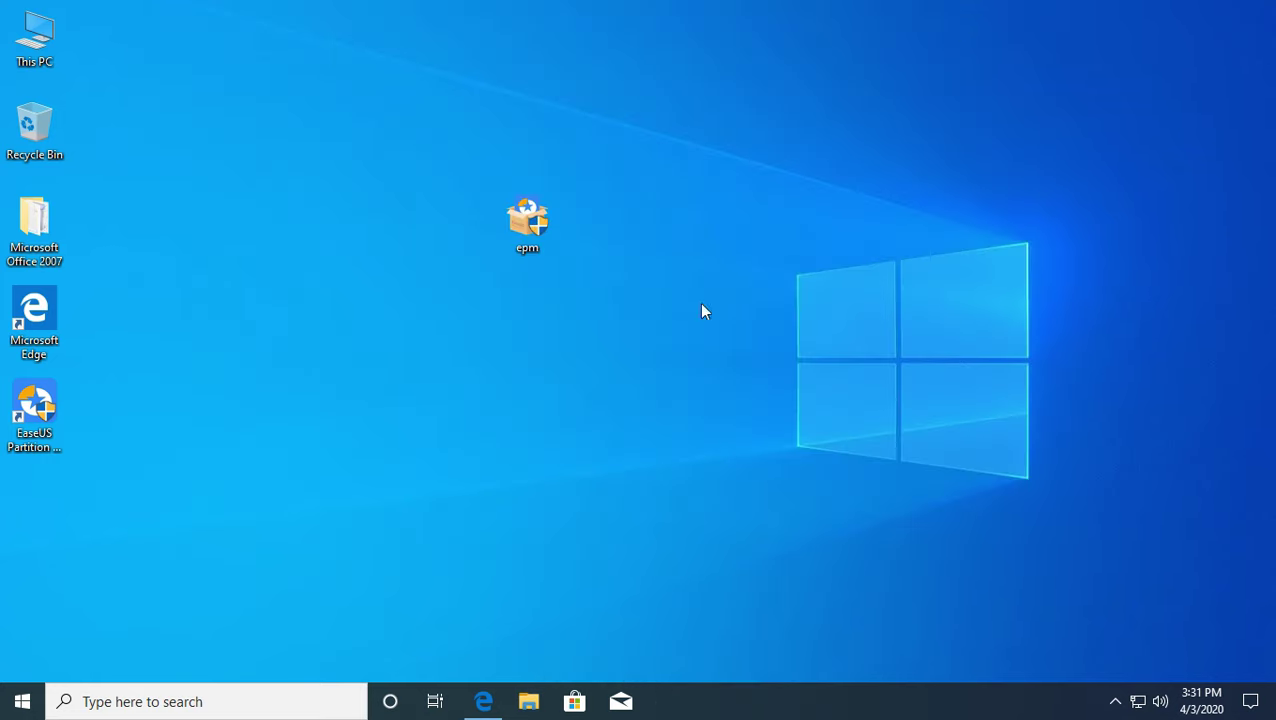
Restart Windows from the Start menu's power options
left_click(20, 700)
left_click(23, 659)
left_click(114, 614)
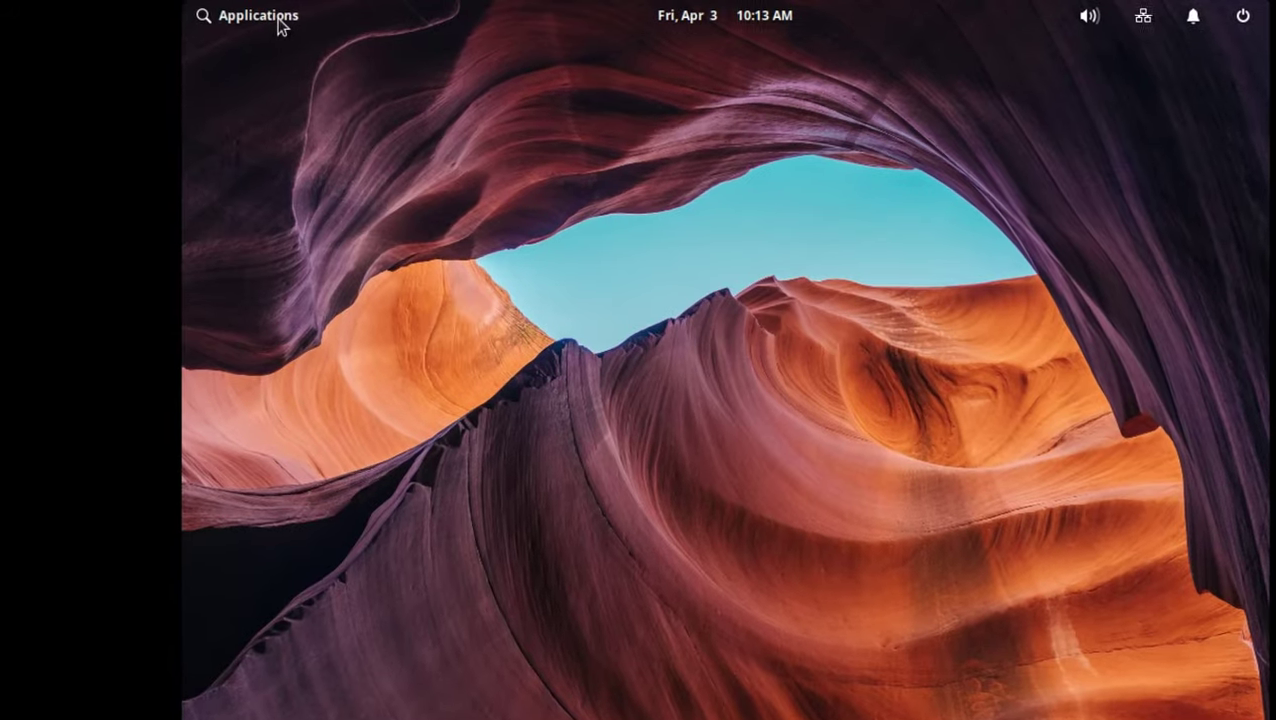
Search the Applications menu for gparted
left_click(278, 22)
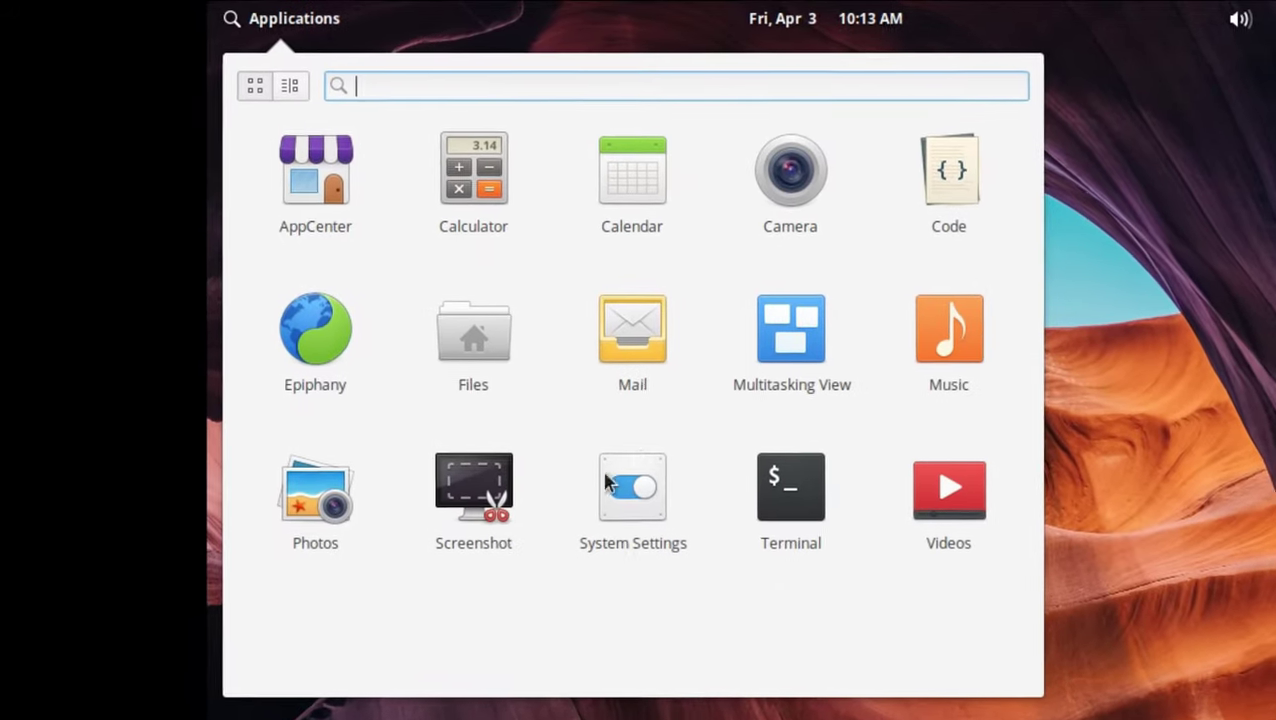
type("gpar")
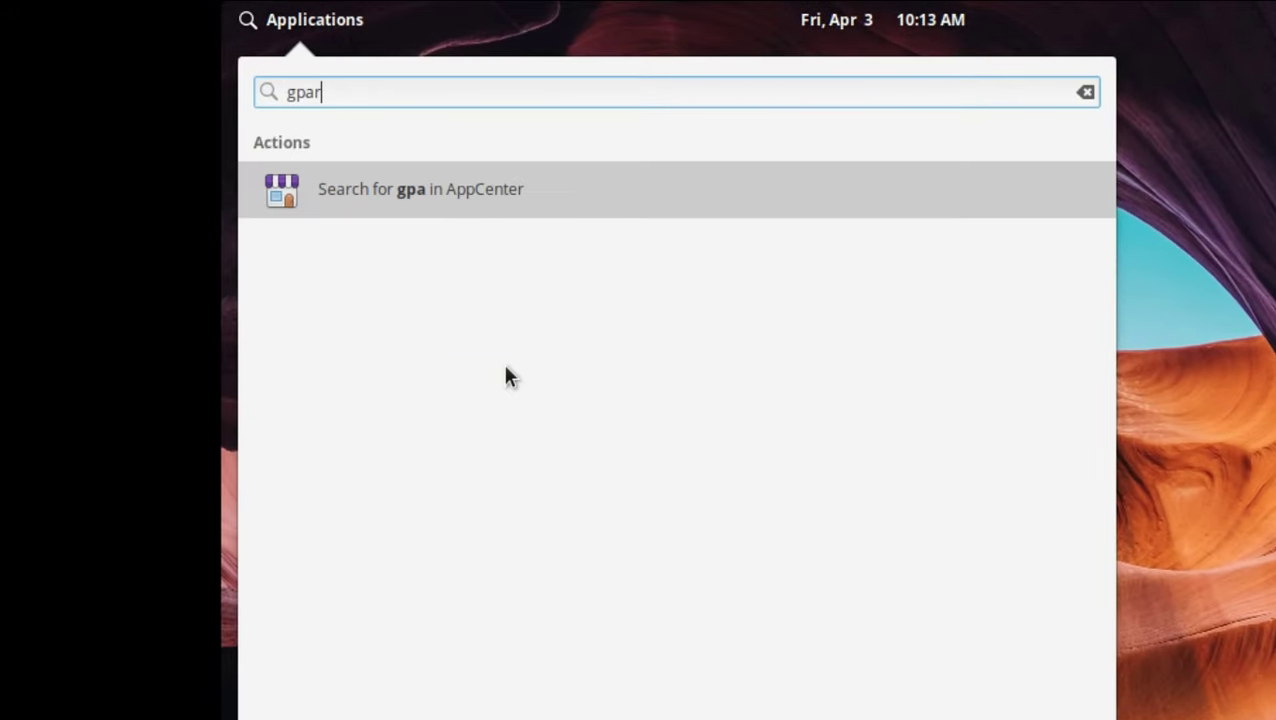
type("ted")
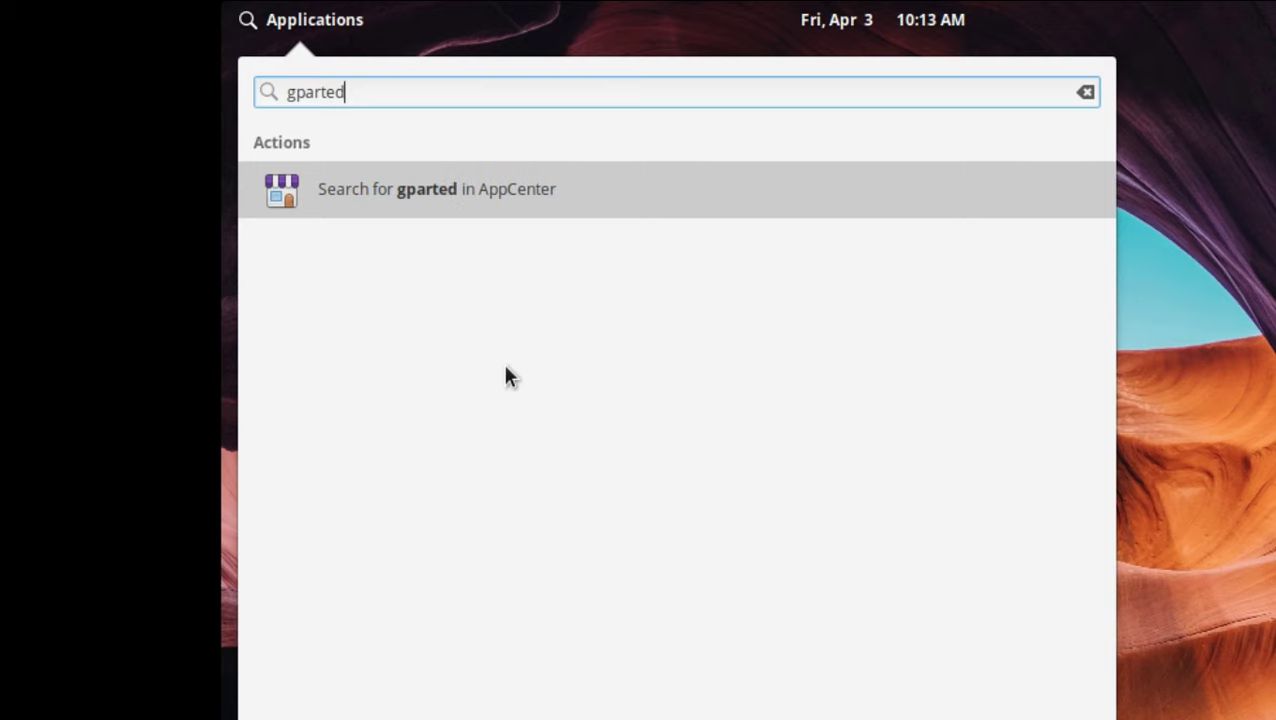
key("BackSpace")
key("BackSpace")
key("BackSpace")
key("BackSpace")
key("BackSpace")
key("BackSpace")
key("BackSpace")
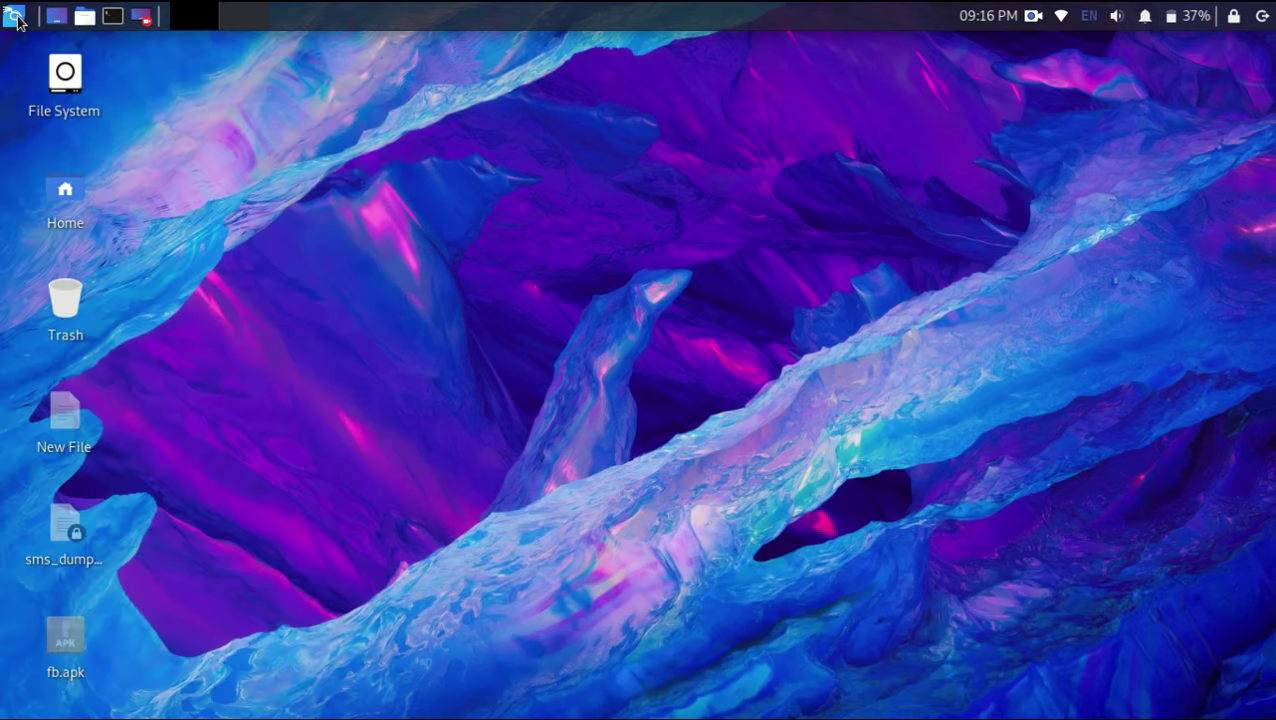
left_click(14, 17)
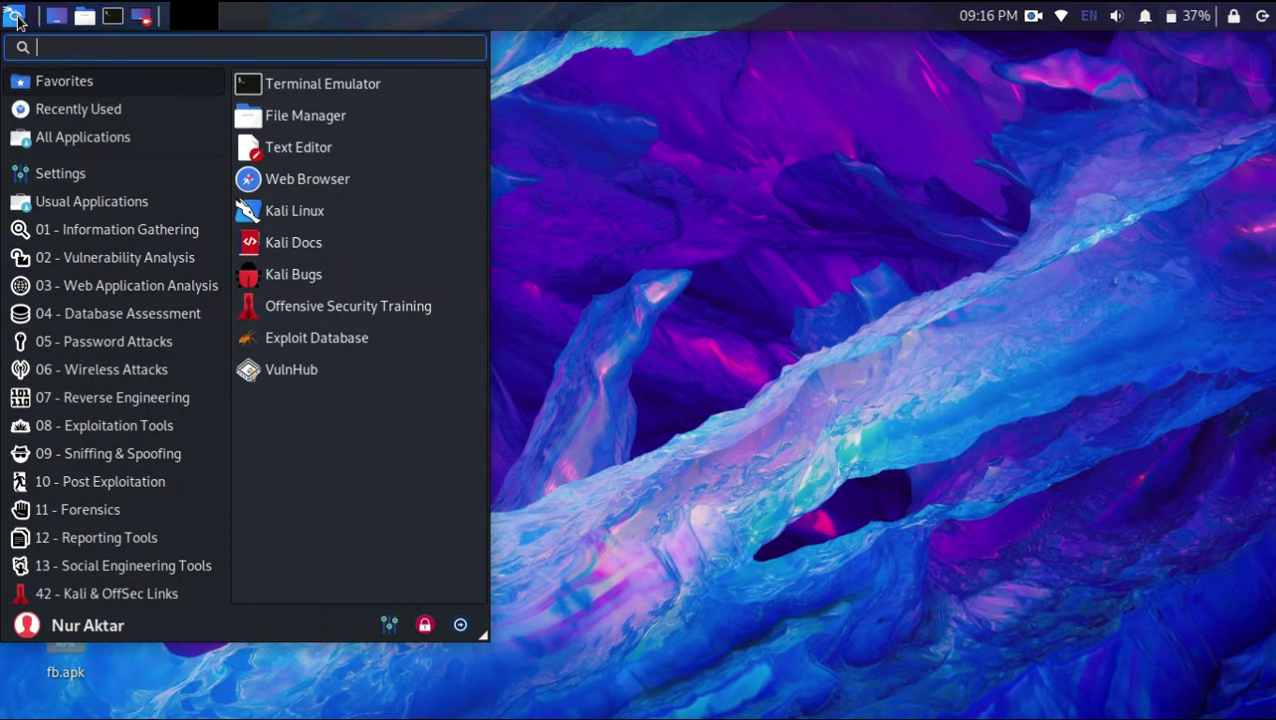
type("gparted")
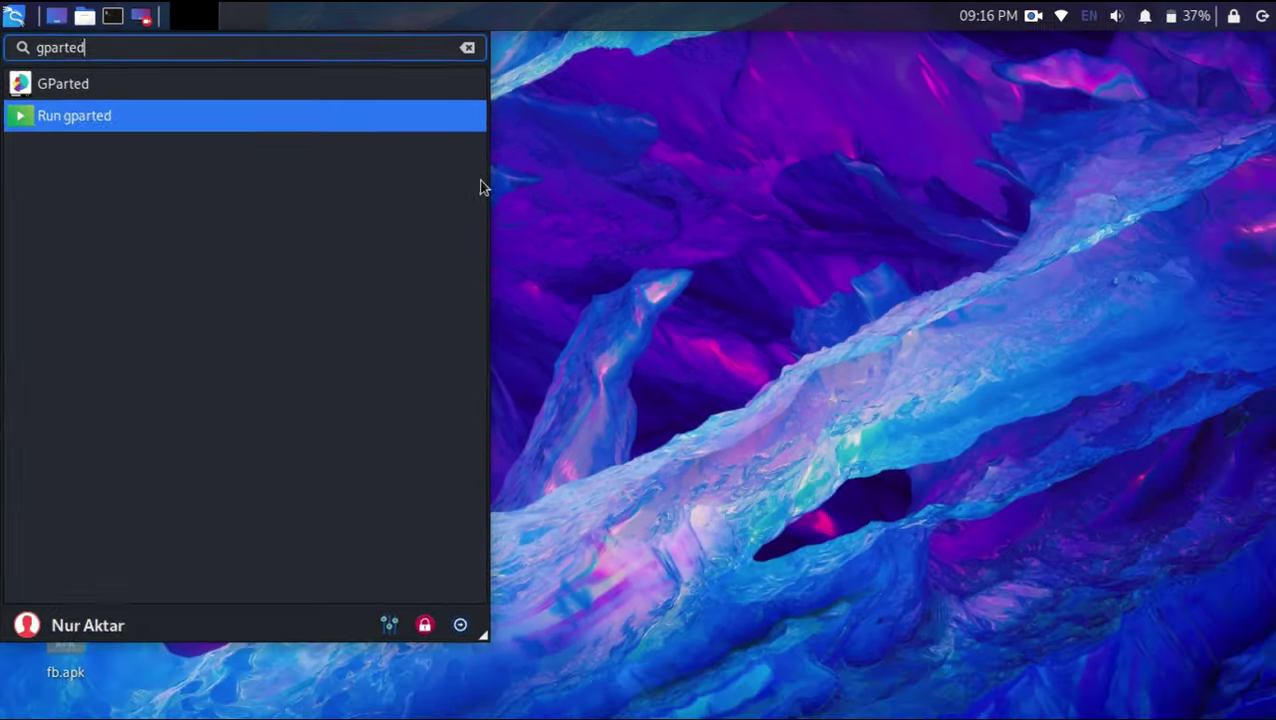
key("Return")
Launch GParted by running gparted in a terminal
left_click(113, 16)
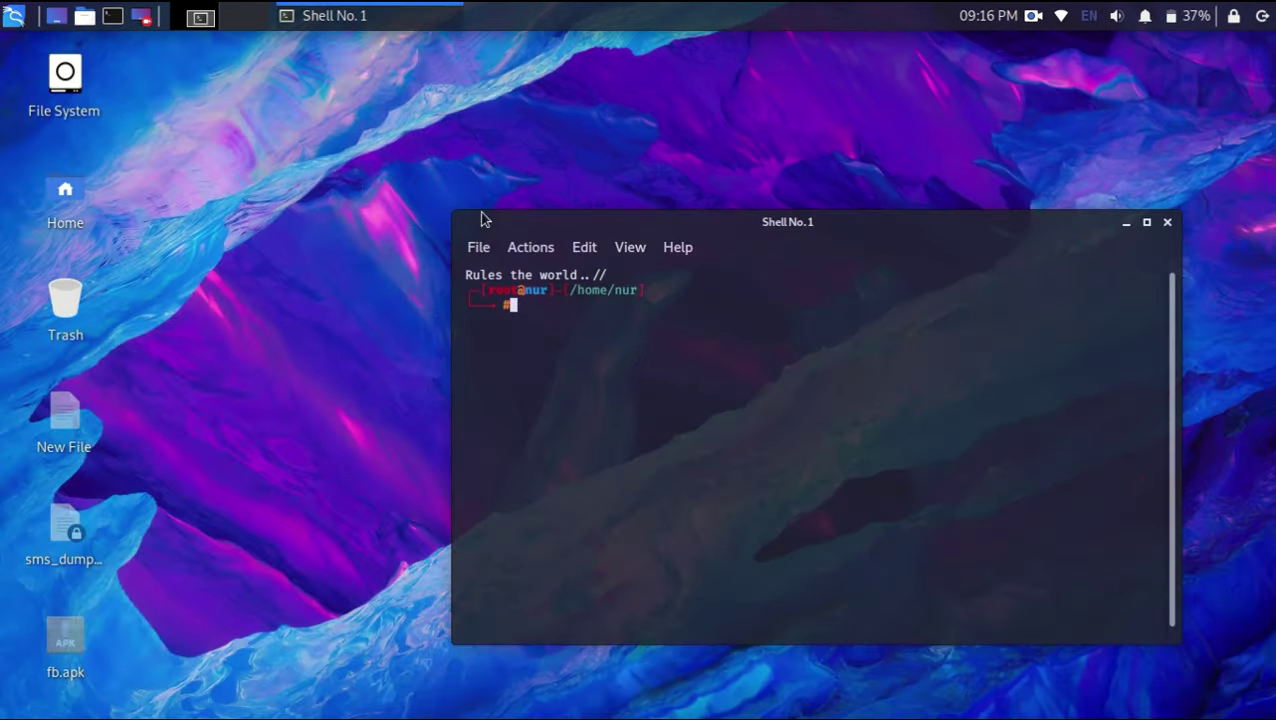
type("gparted")
key("Return")
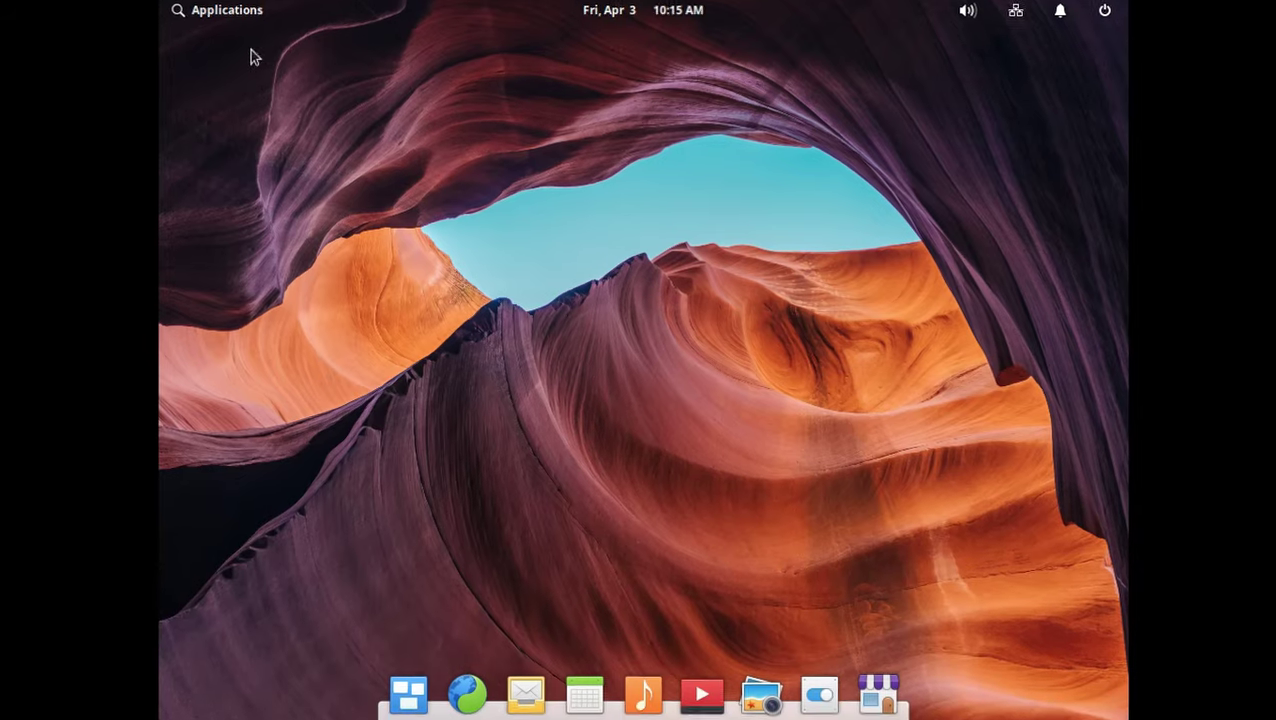
Open the Files manager on the home folder and close it again
left_click(220, 8)
left_click(369, 245)
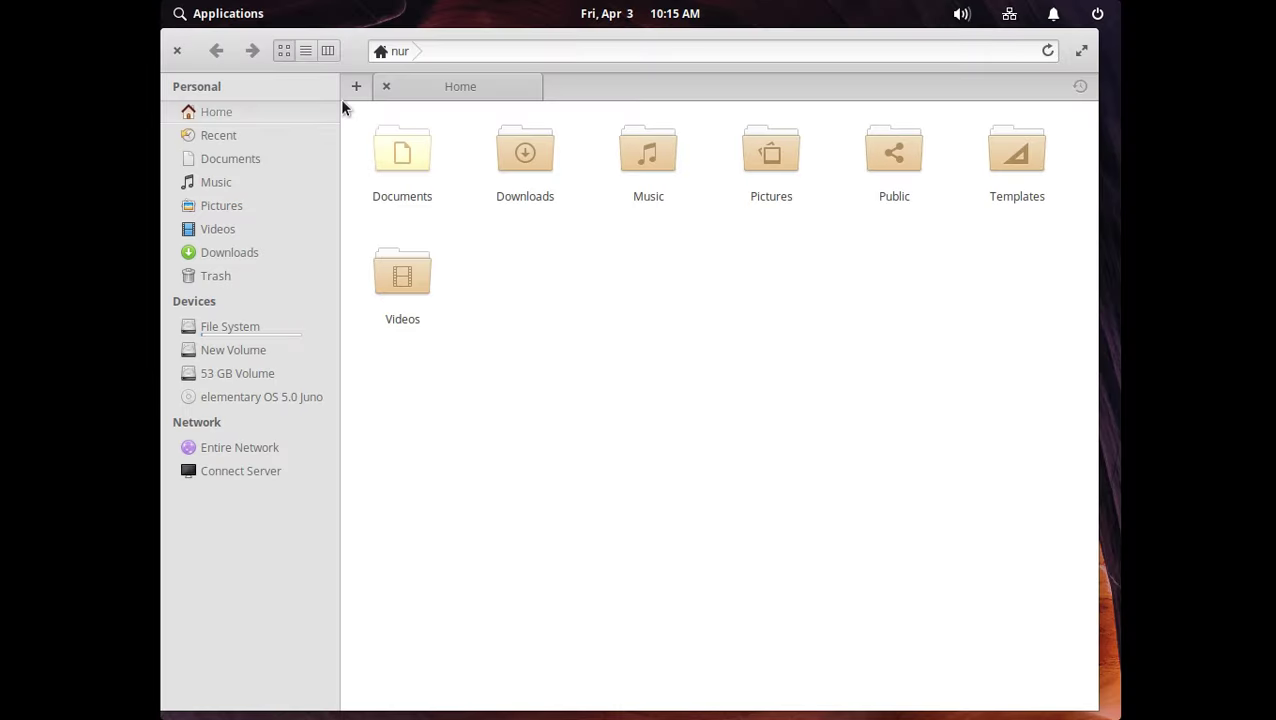
left_click(175, 51)
Restart elementary OS from the power menu
left_click(1097, 13)
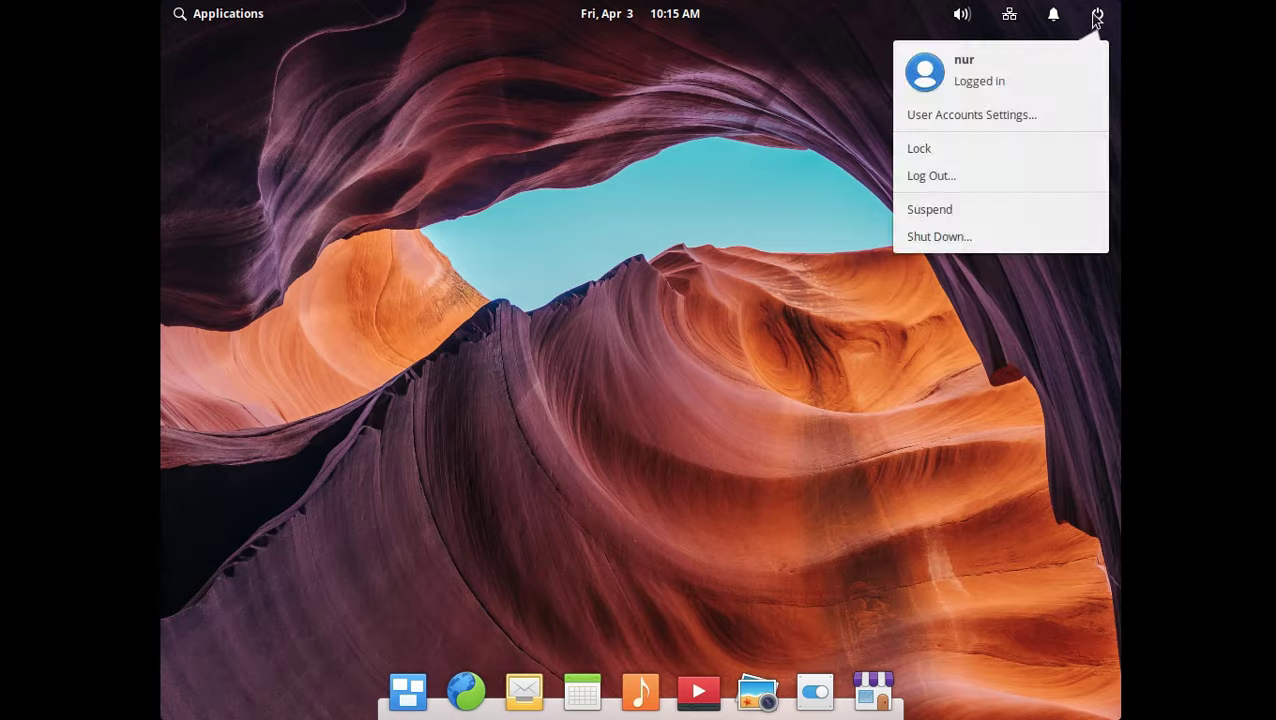
left_click(957, 240)
left_click(590, 399)
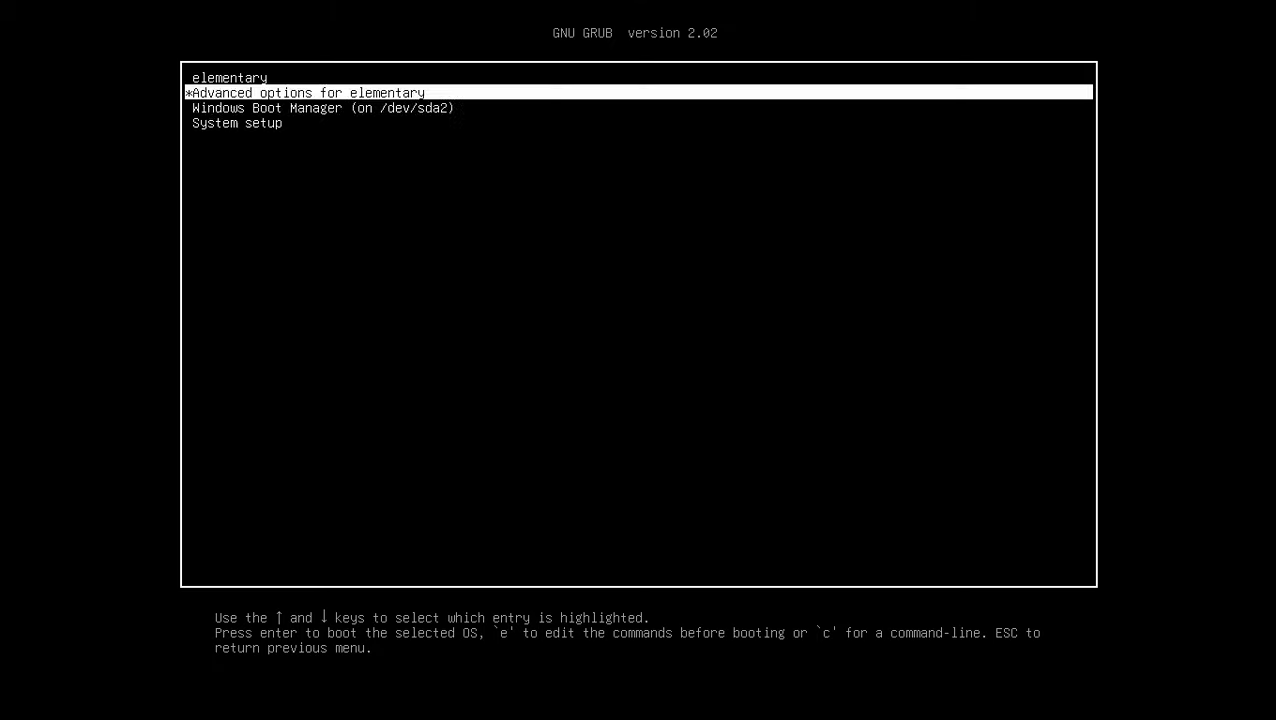
Boot from the virtual CD-ROM and choose 'Try elementary OS without installing'
key("Down")
key("Down")
key("Return")
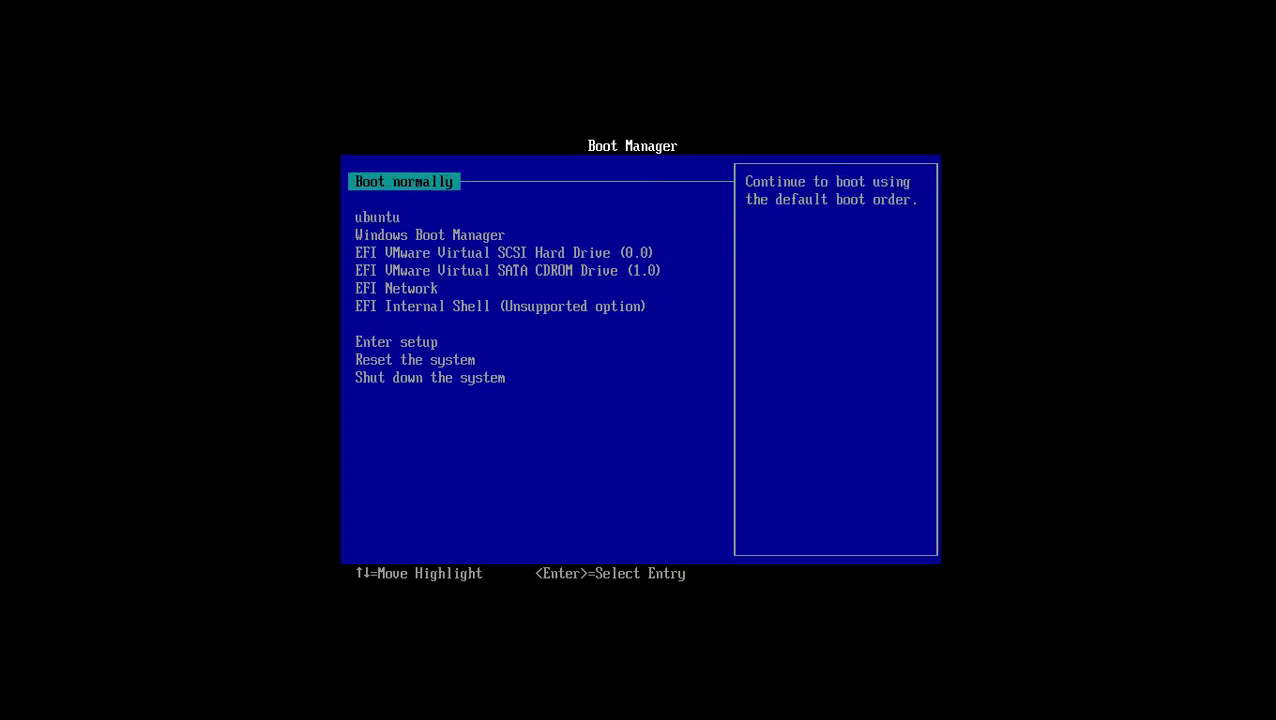
key("Down")
key("Down")
key("Down")
key("Down")
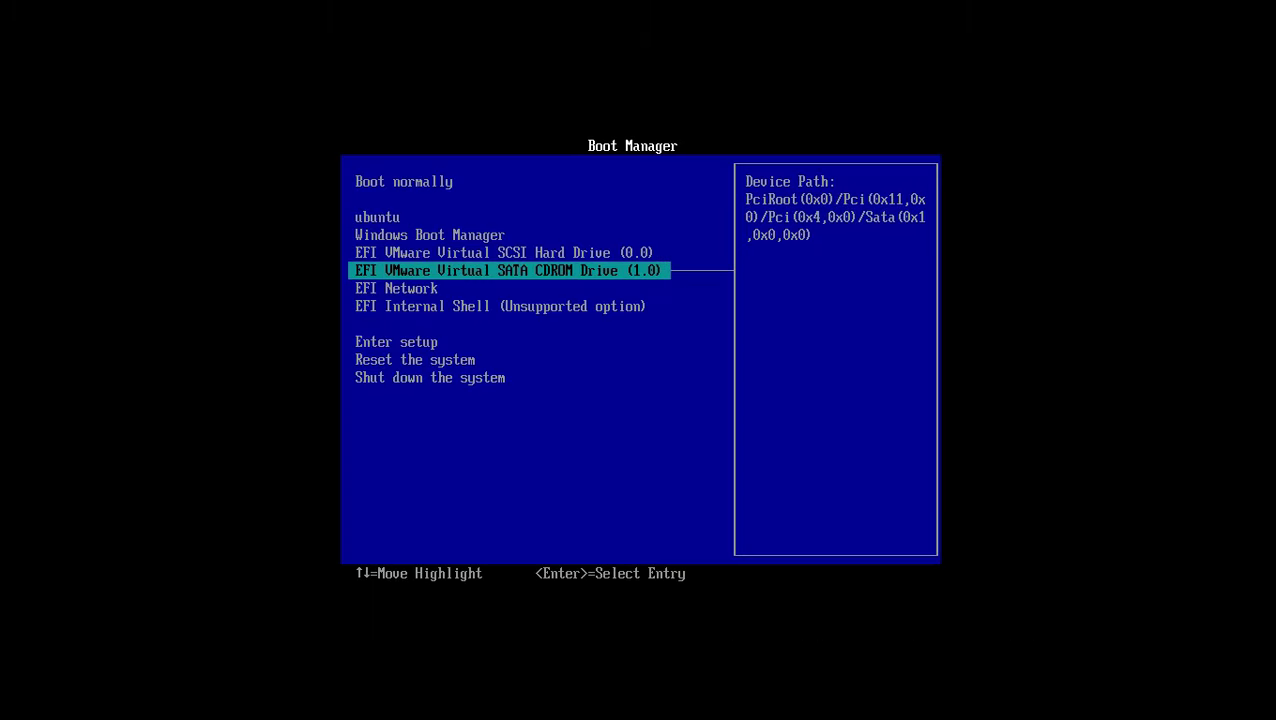
key("Return")
key("Down")
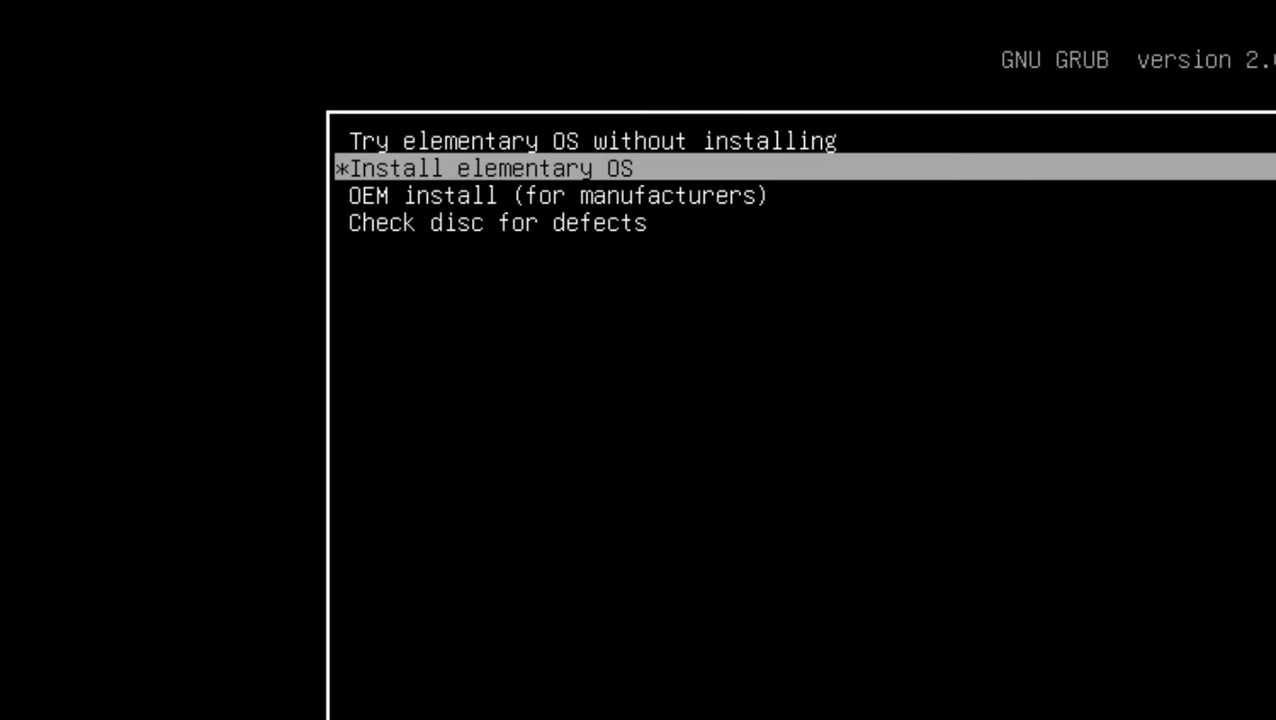
key("Up")
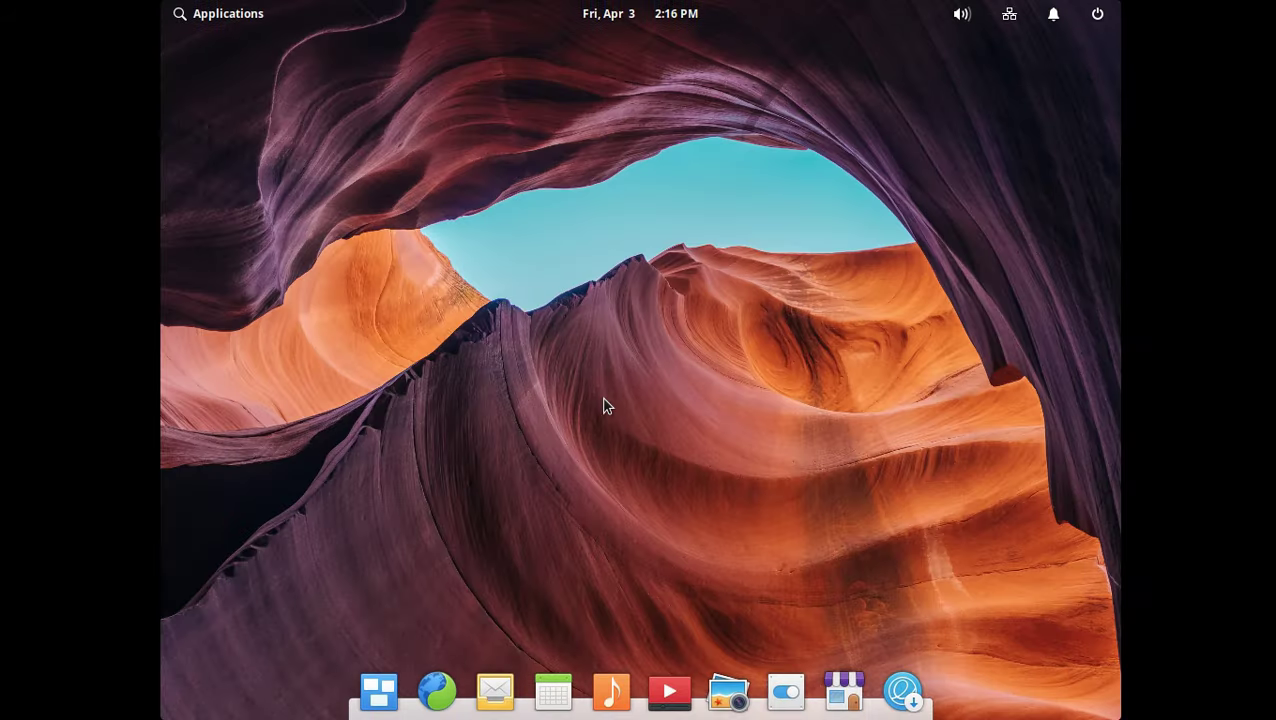
Launch GParted Partition Editor and select the 9.77 GiB unallocated space and /dev/sda6
left_click(225, 16)
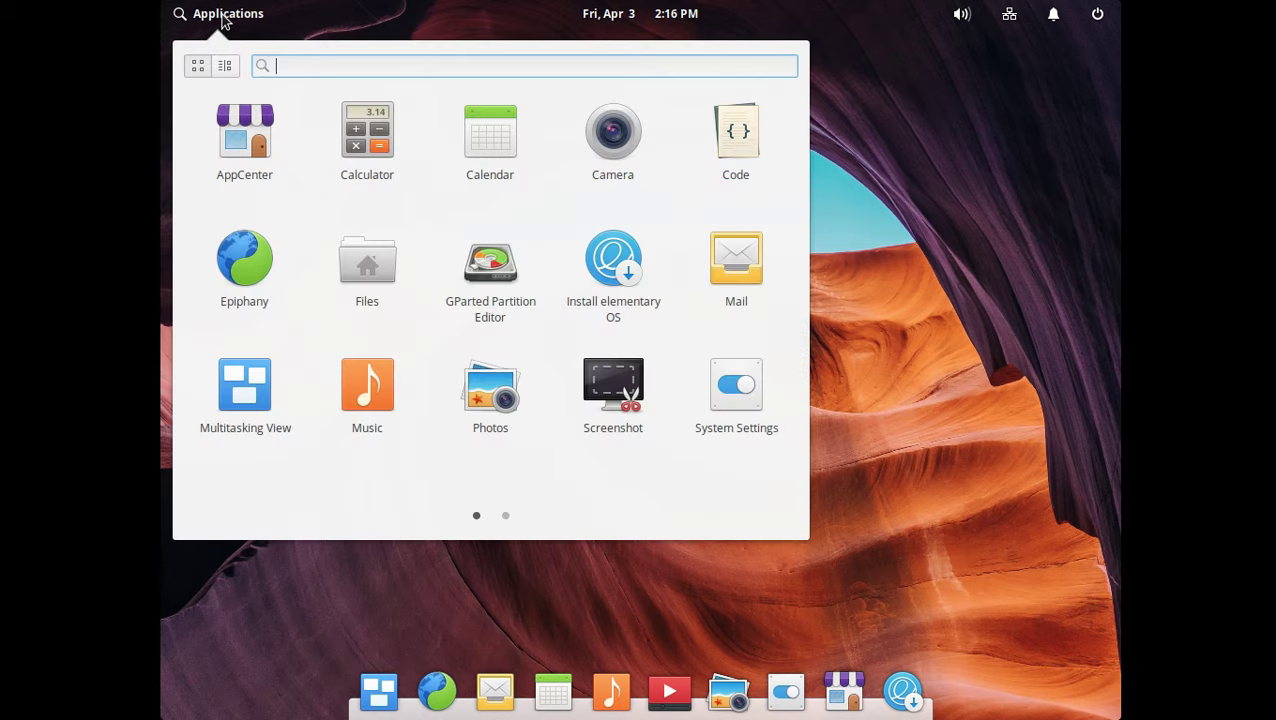
left_click(493, 276)
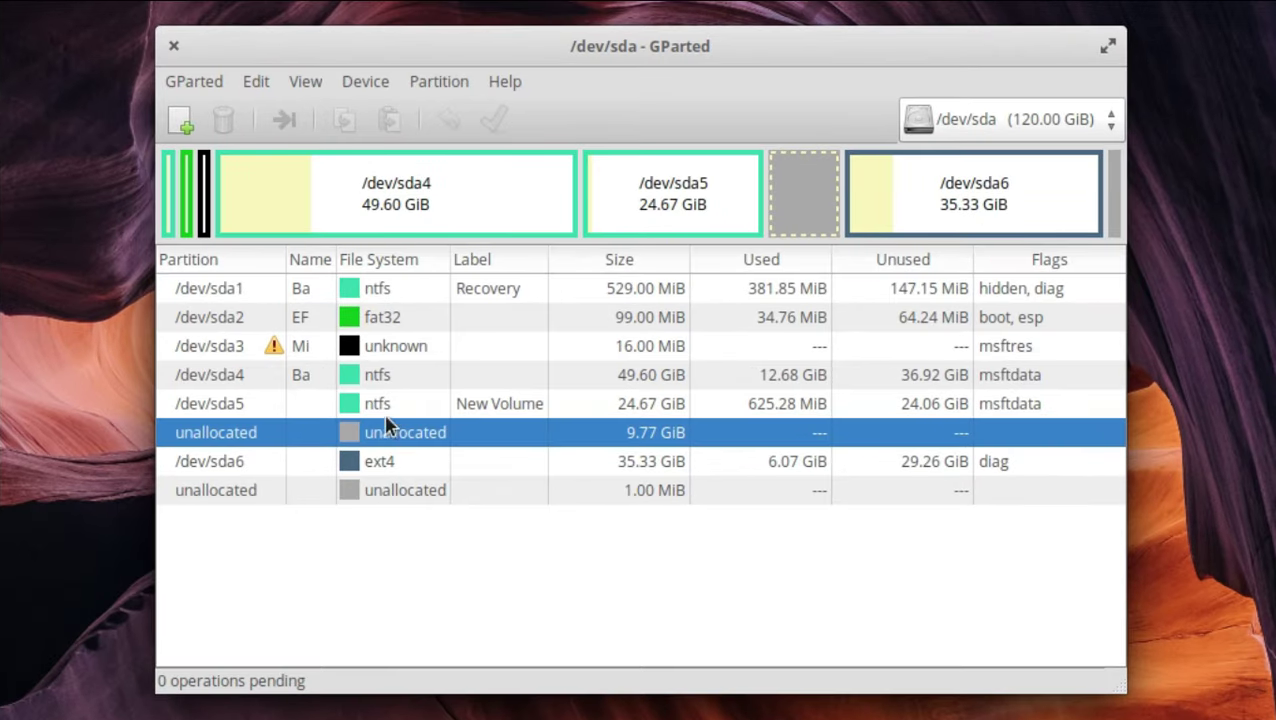
left_click(258, 462)
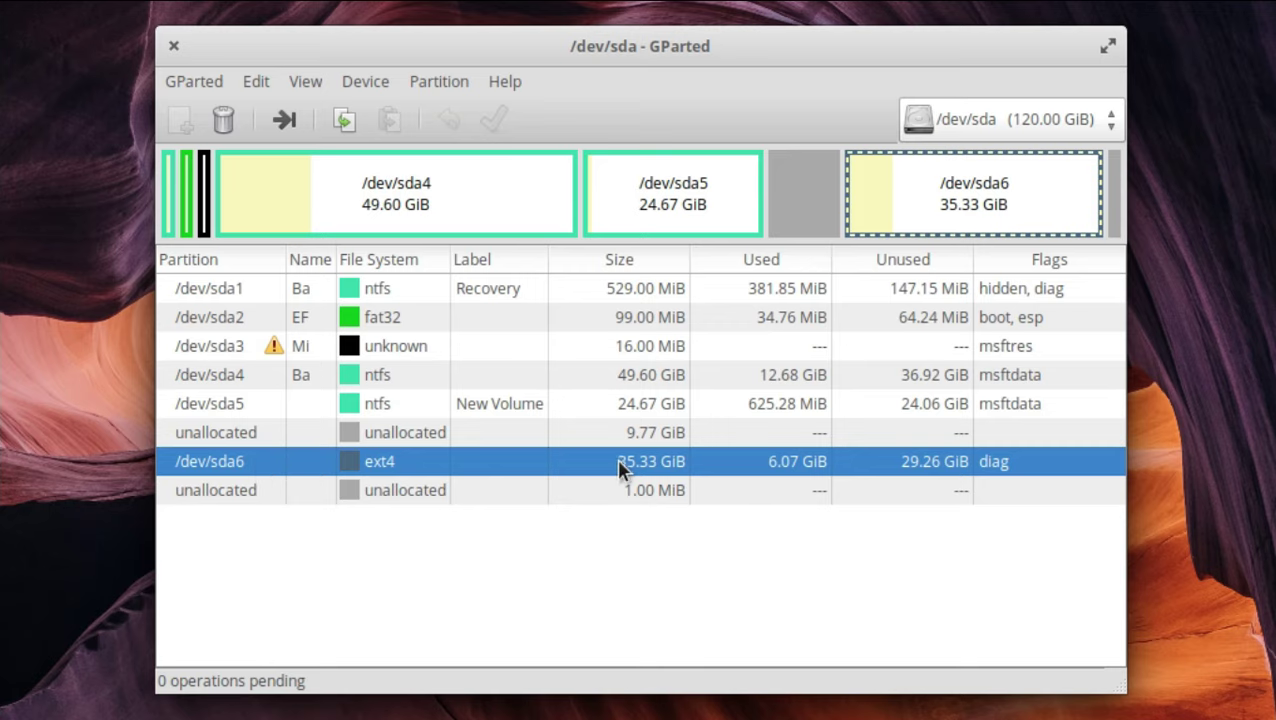
left_click(421, 438)
left_click(415, 462)
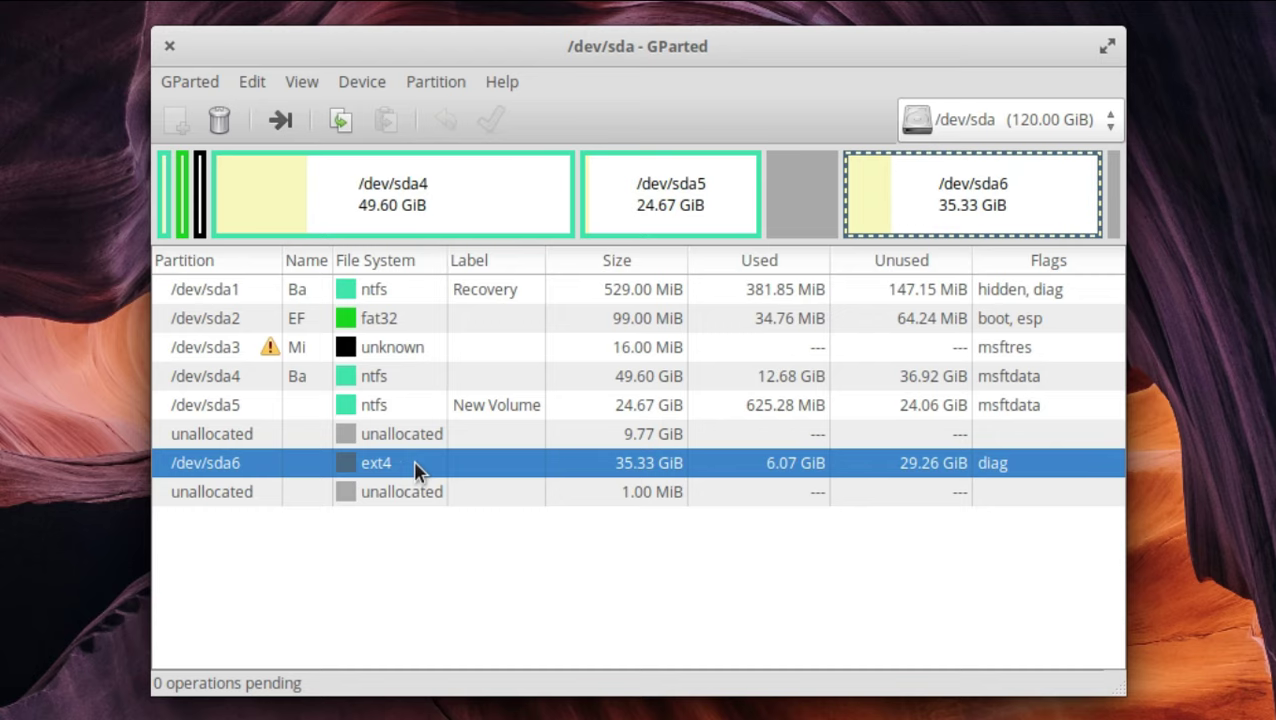
Queue a move of /dev/sda6 left over all preceding free space, growing it from 35.33 GiB to 45.10 GiB
right_click(413, 467)
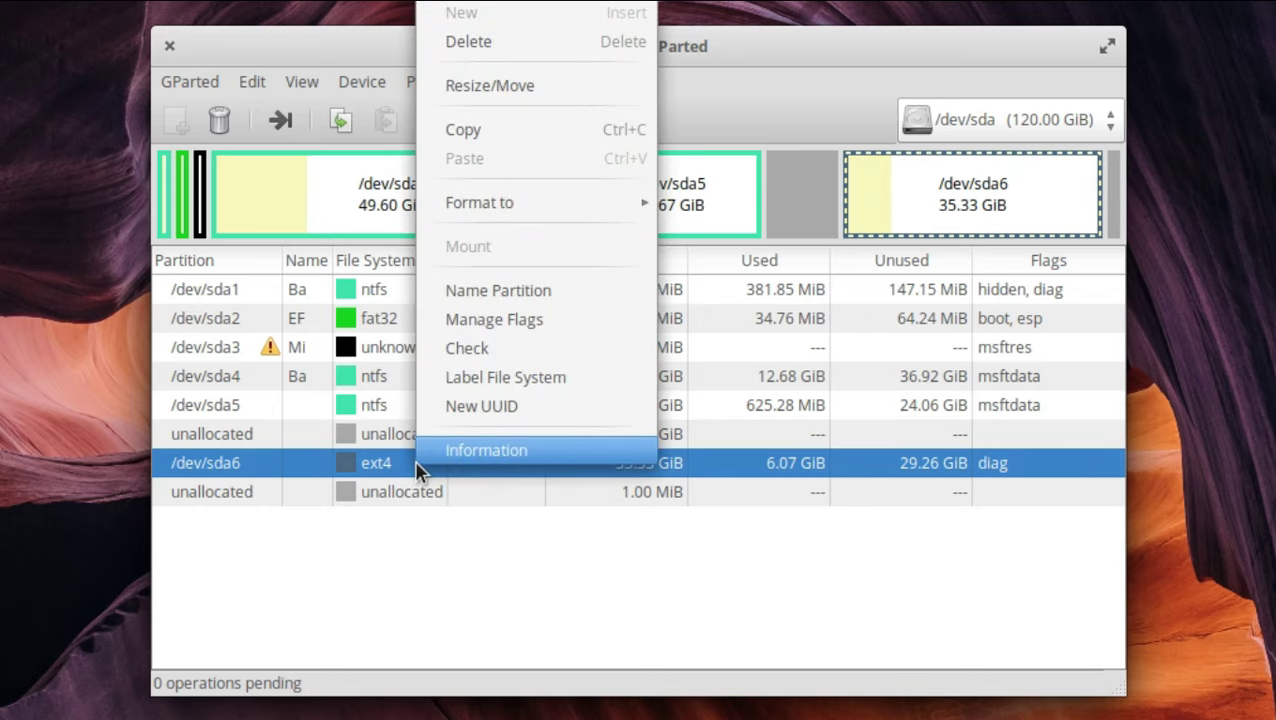
left_click(552, 85)
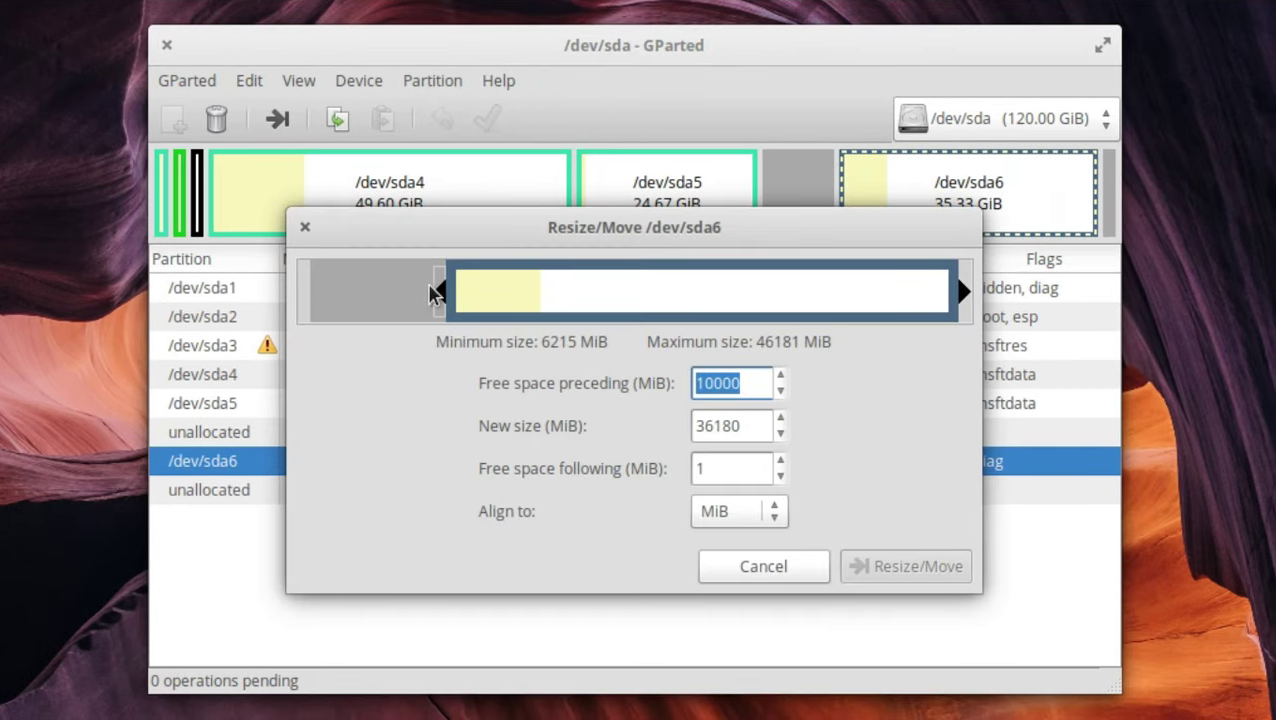
left_click_drag(428, 290, 185, 293)
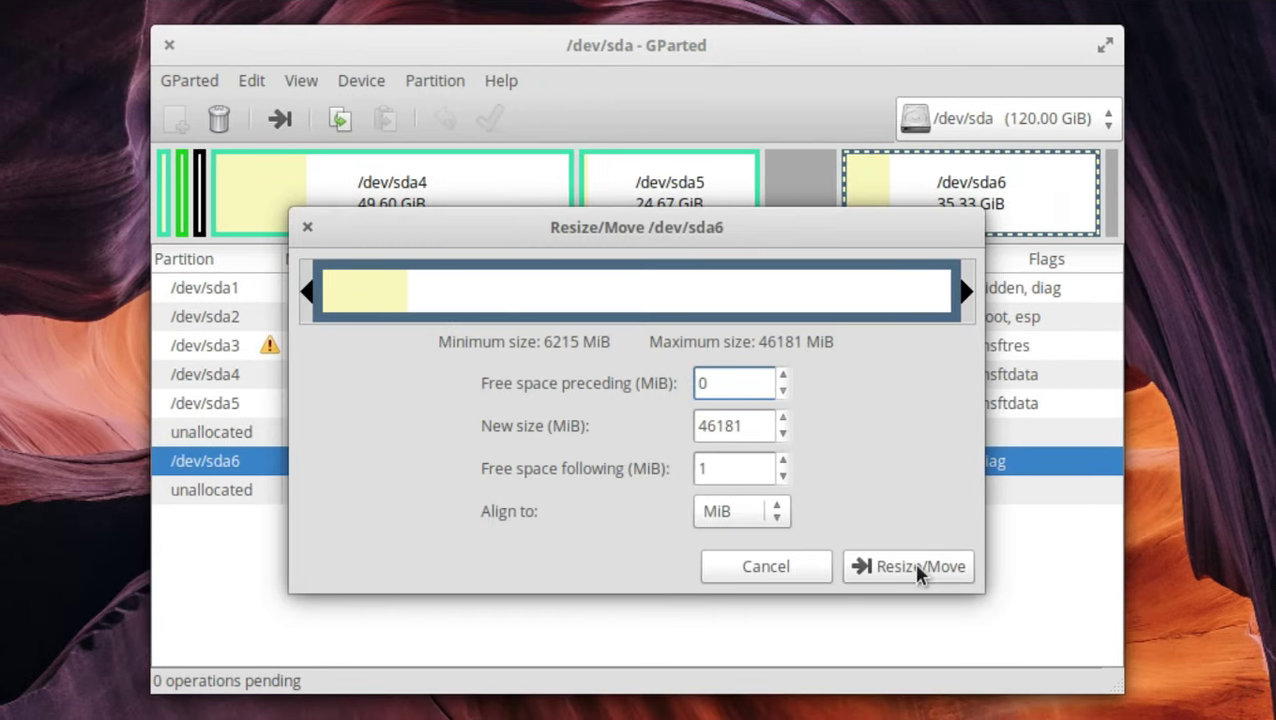
left_click(905, 568)
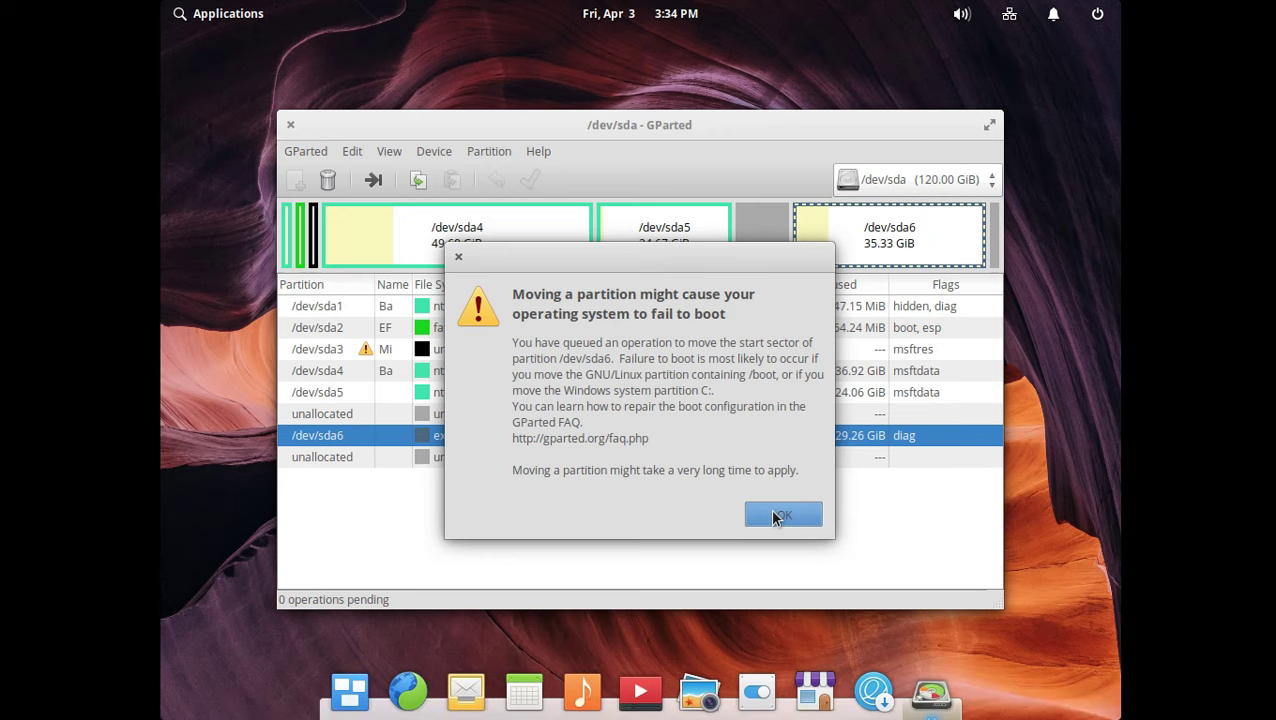
Dismiss the boot warning, apply the pending /dev/sda6 move-and-grow to disk, then close GParted
left_click(826, 570)
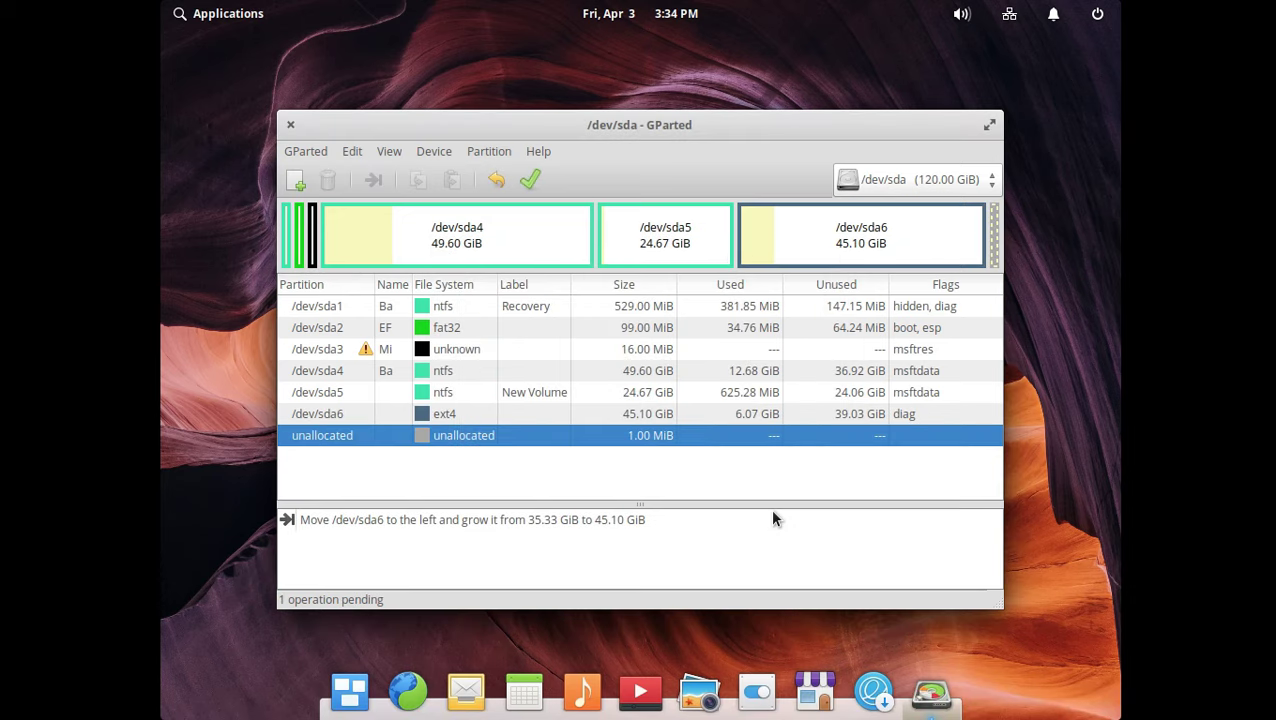
left_click(433, 416)
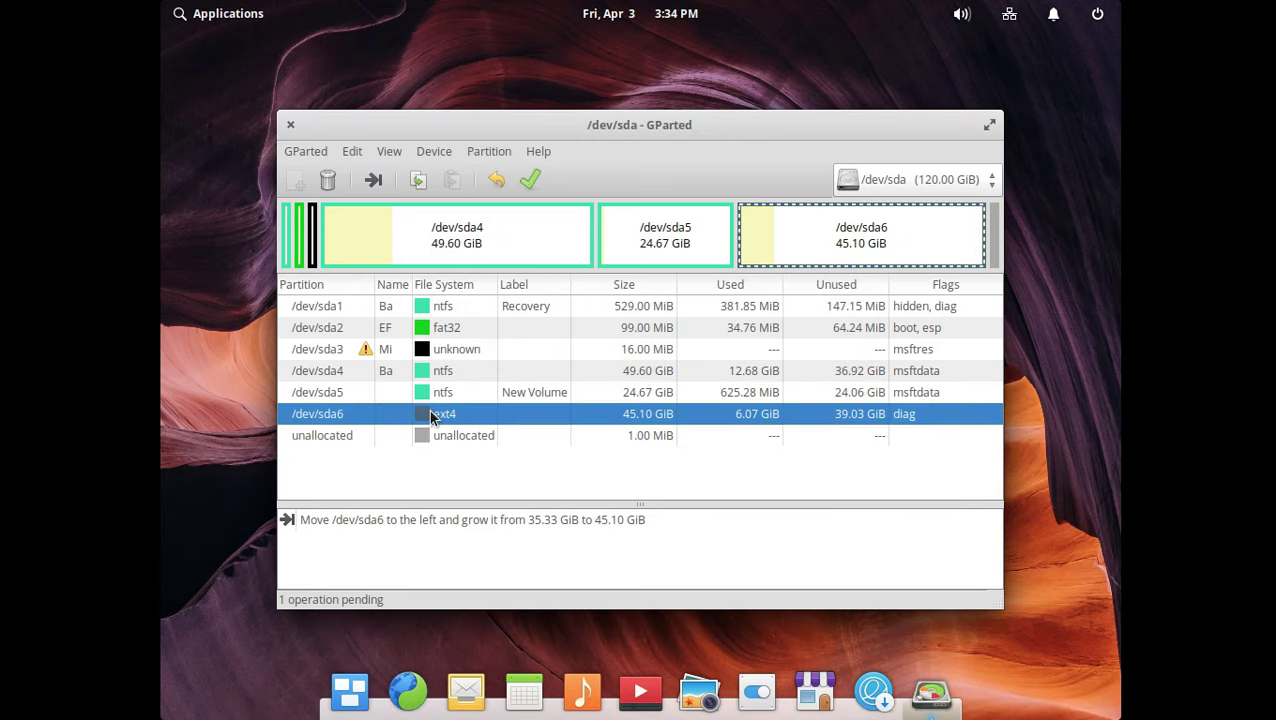
left_click(532, 180)
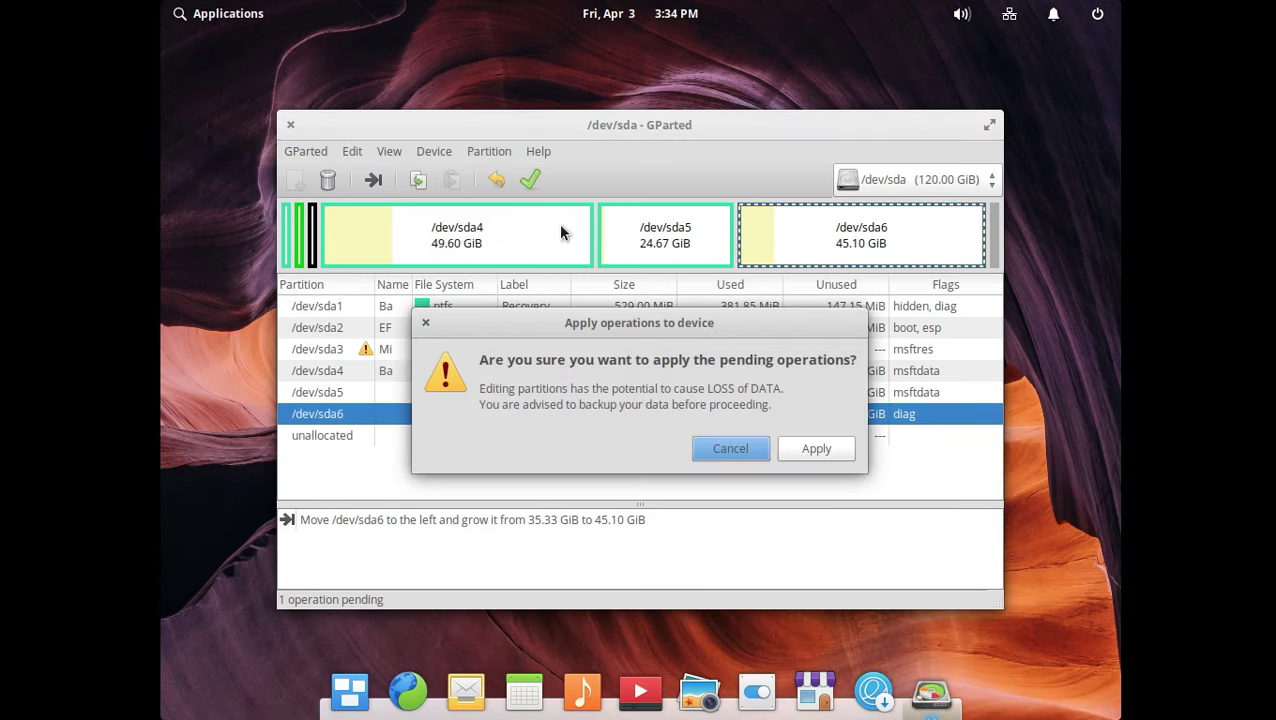
left_click(826, 450)
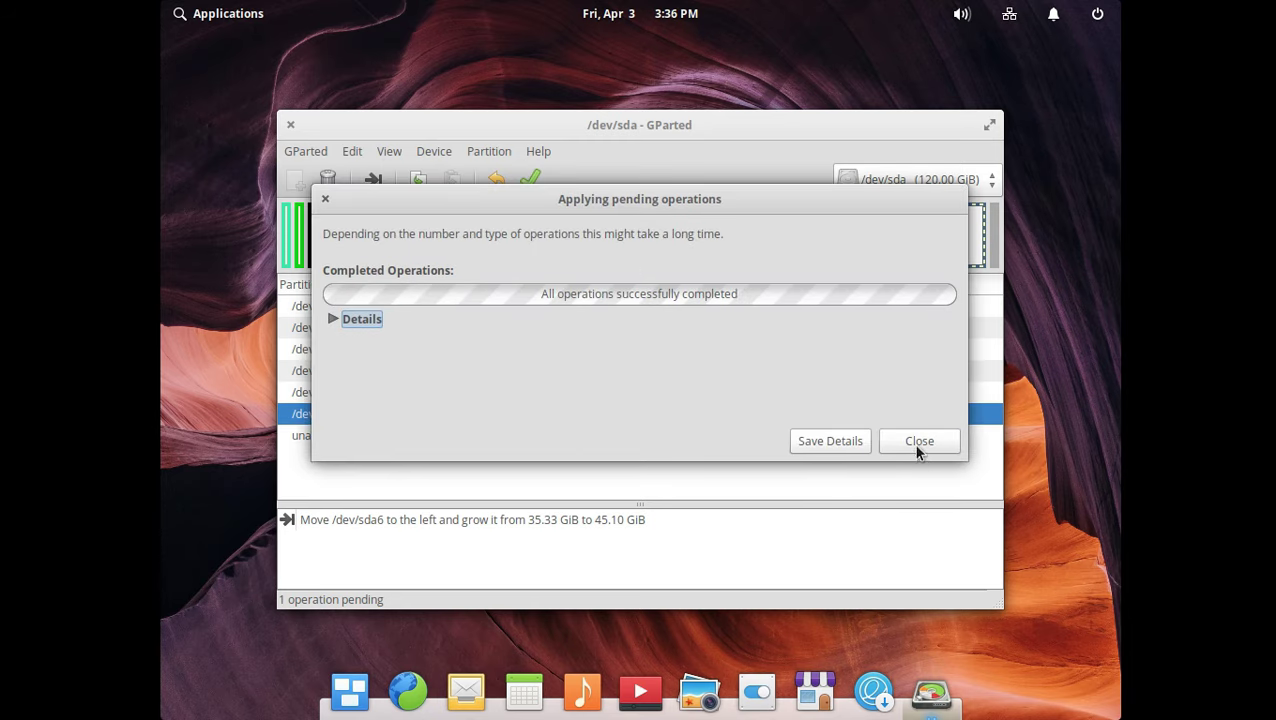
left_click(918, 441)
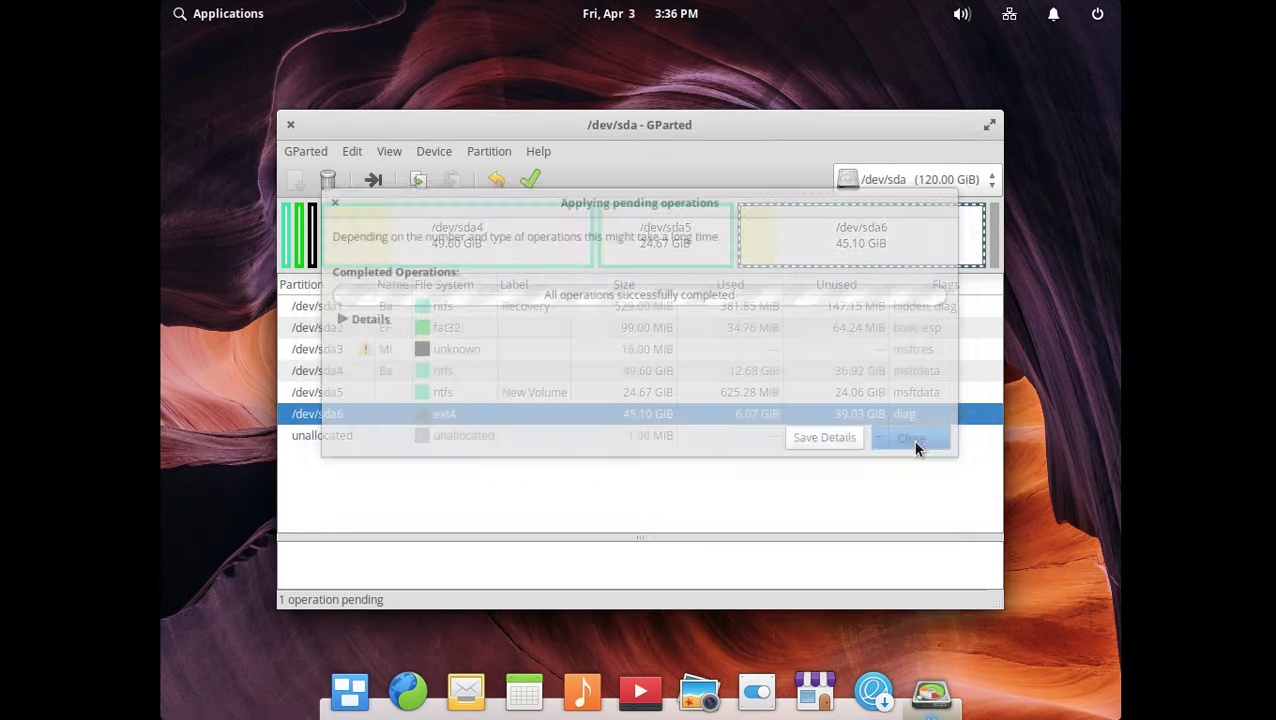
left_click(290, 124)
left_click(1097, 13)
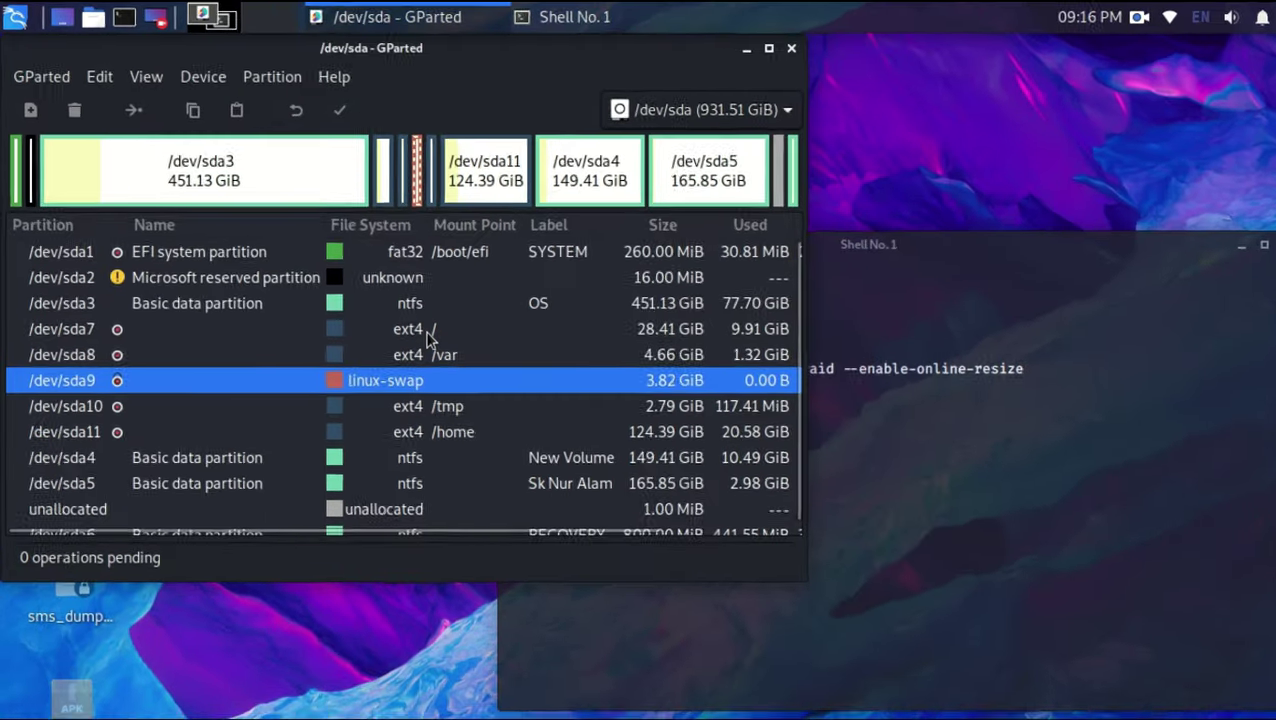
Select the 28.41 GiB ext4 root partition /dev/sda7
left_click(428, 338)
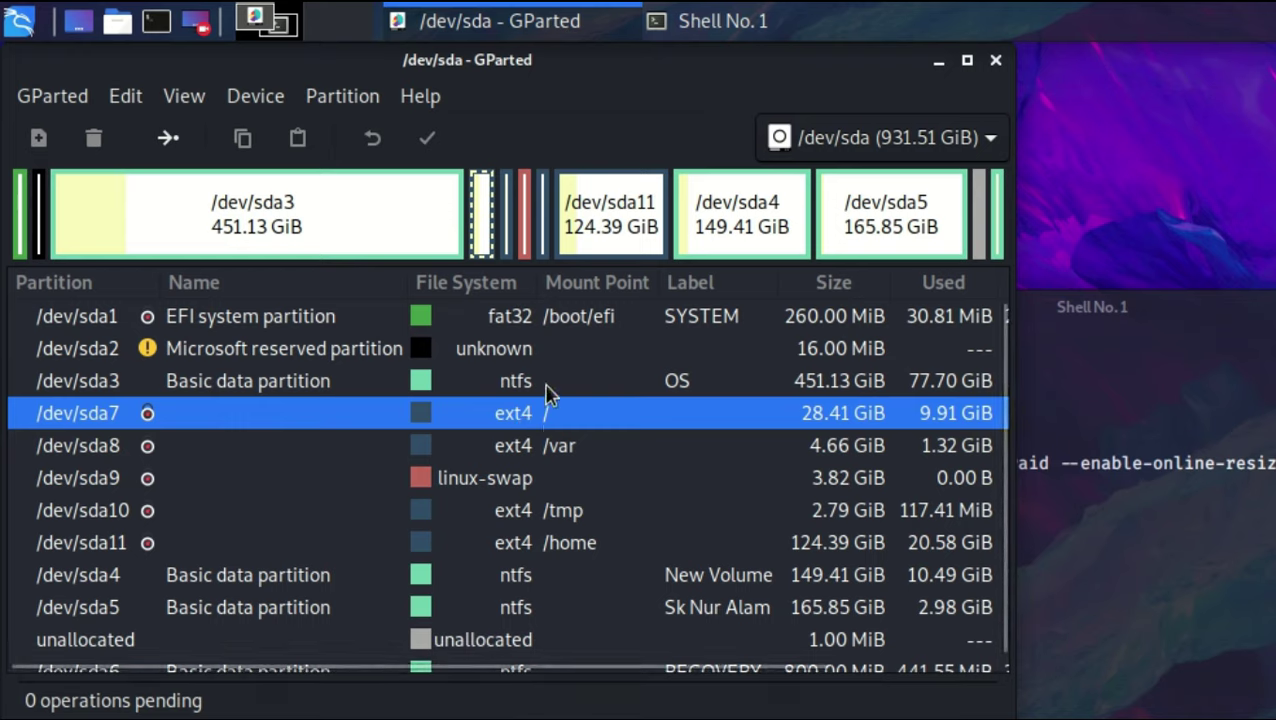
left_click(546, 382)
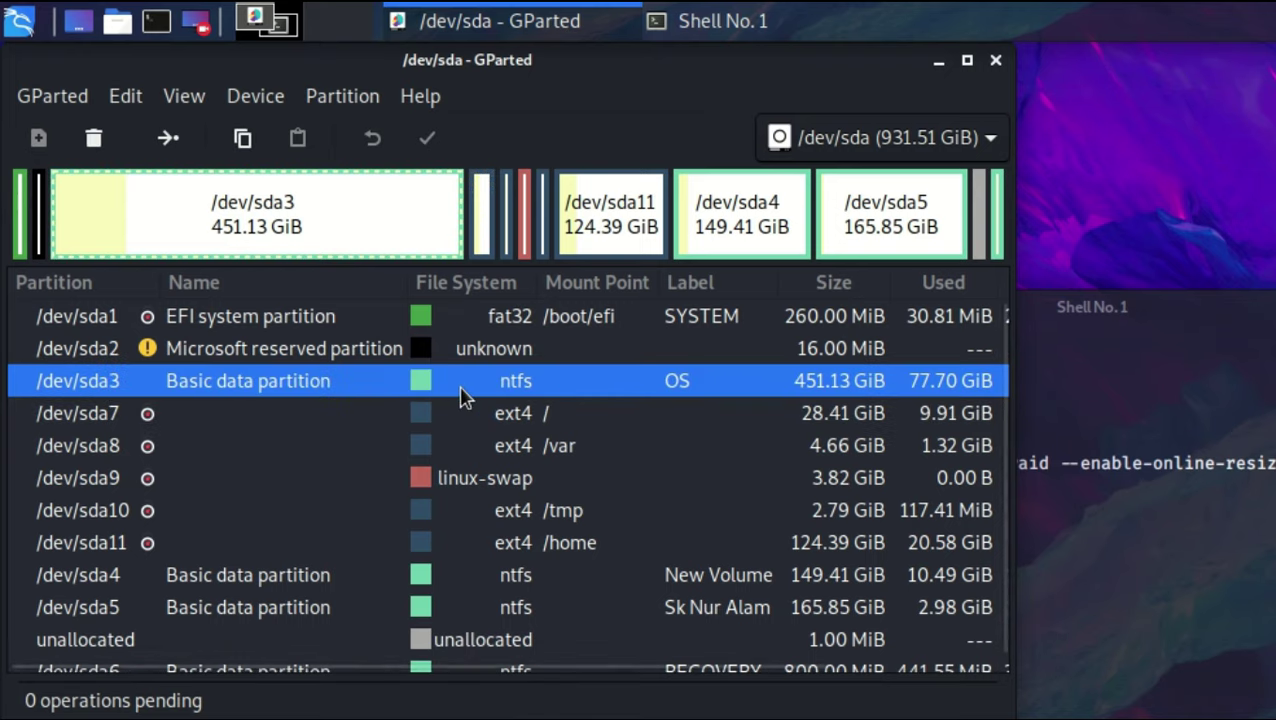